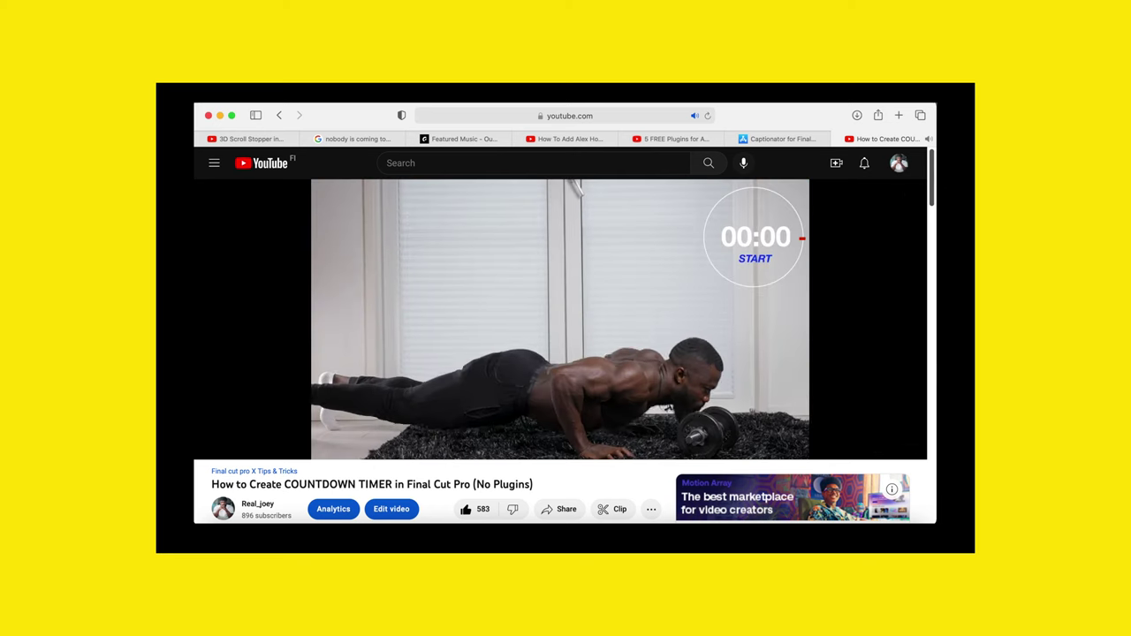
- Add the Elements > Shapes generator to the countdown timeline and turn off its red outline
scroll(553, 485, "down", 20)
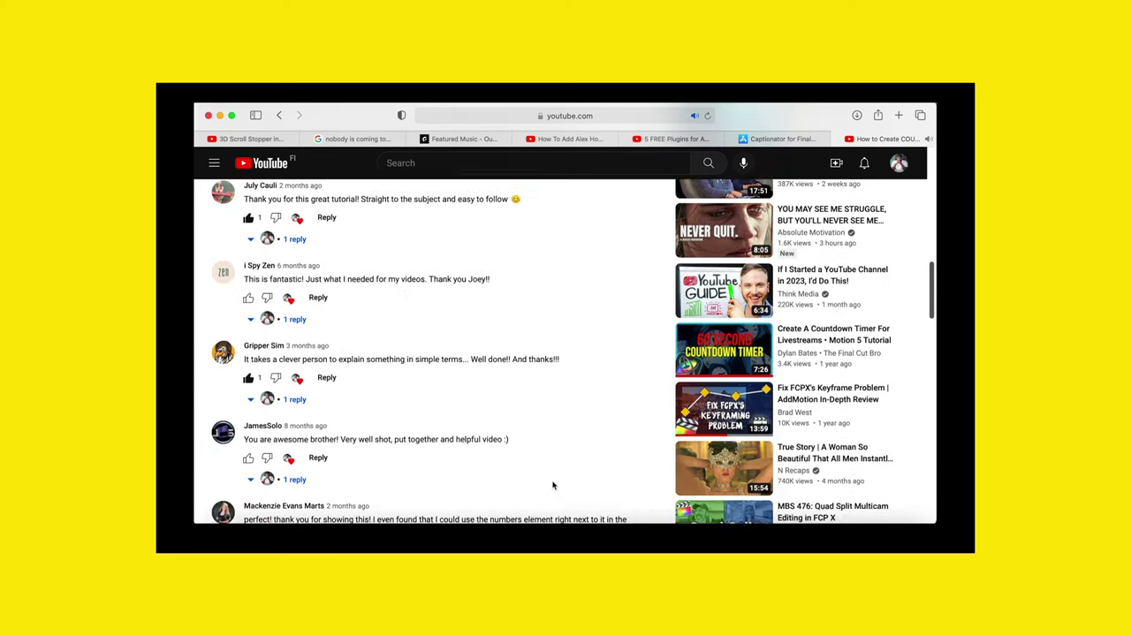
scroll(553, 485, "down", 5)
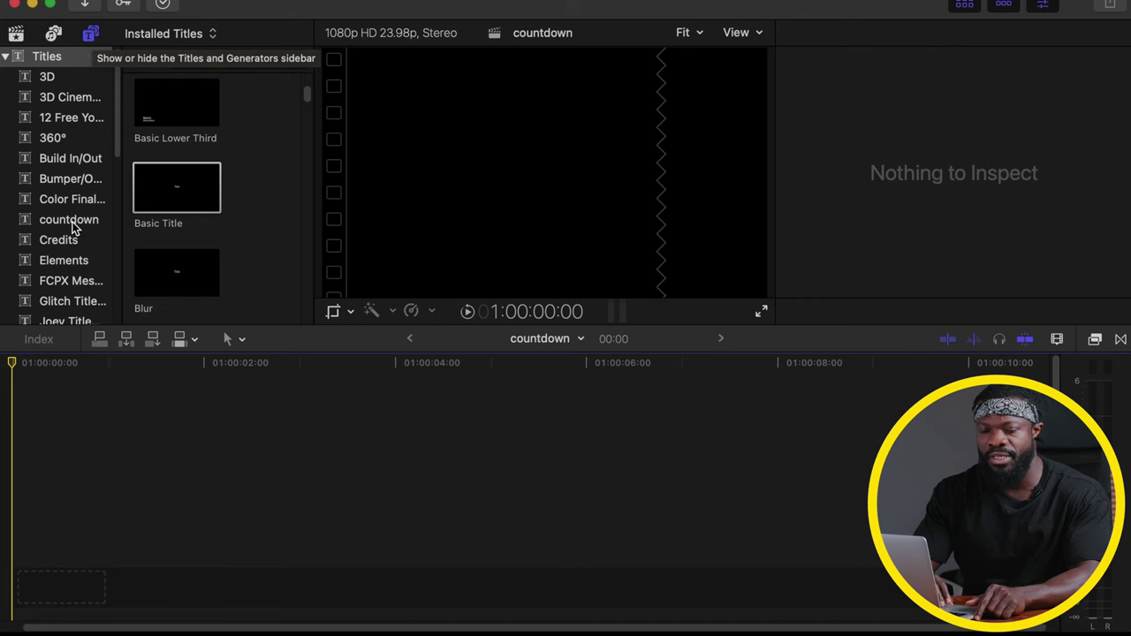
scroll(76, 222, "down", 10)
scroll(66, 278, "down", 2)
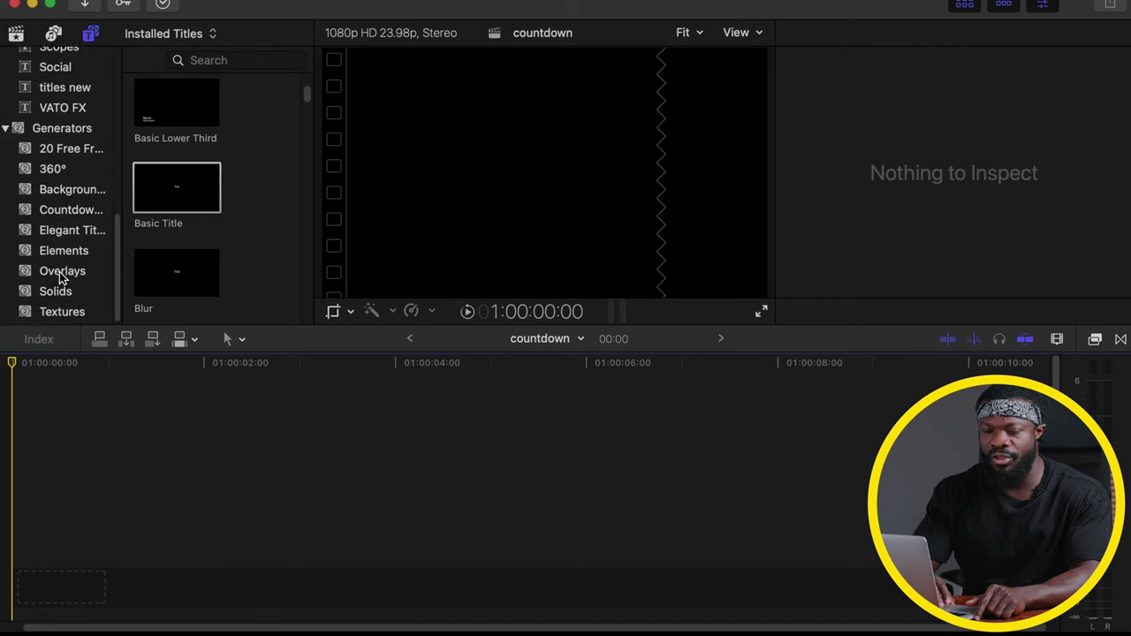
left_click(68, 254)
scroll(214, 286, "down", 2)
left_click(176, 193)
left_click_drag(176, 192, 26, 556)
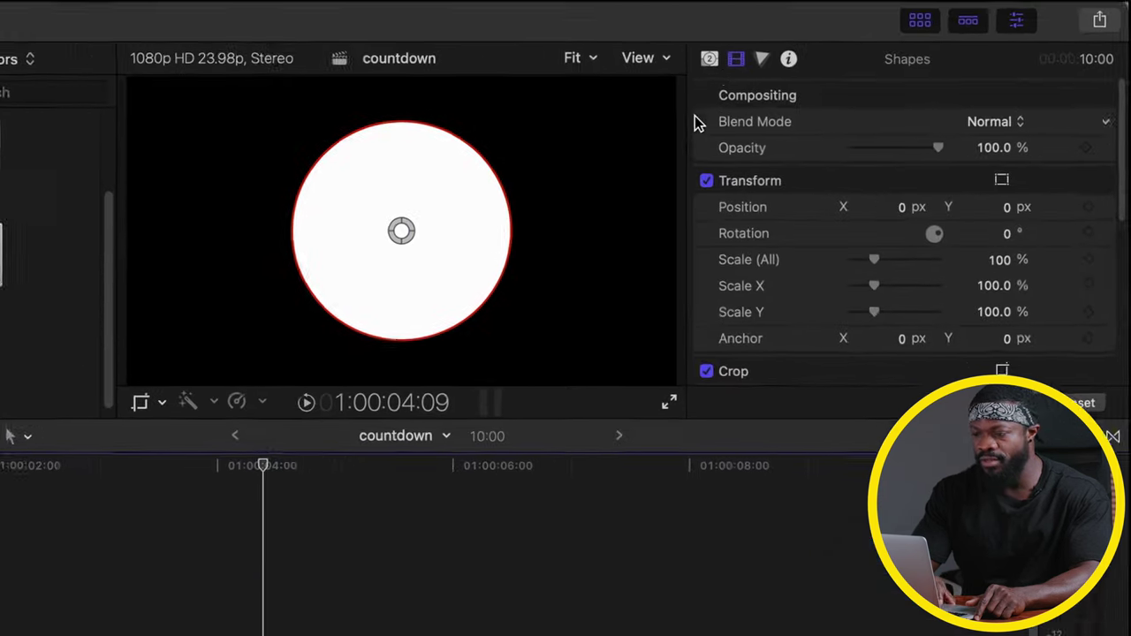
left_click(709, 59)
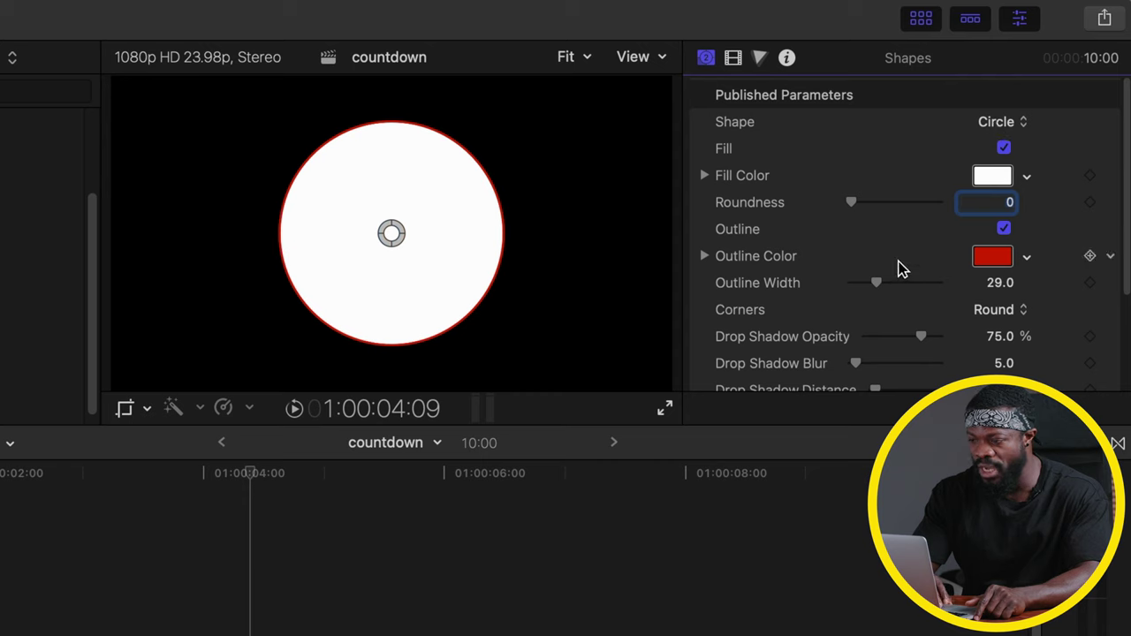
left_click(1005, 230)
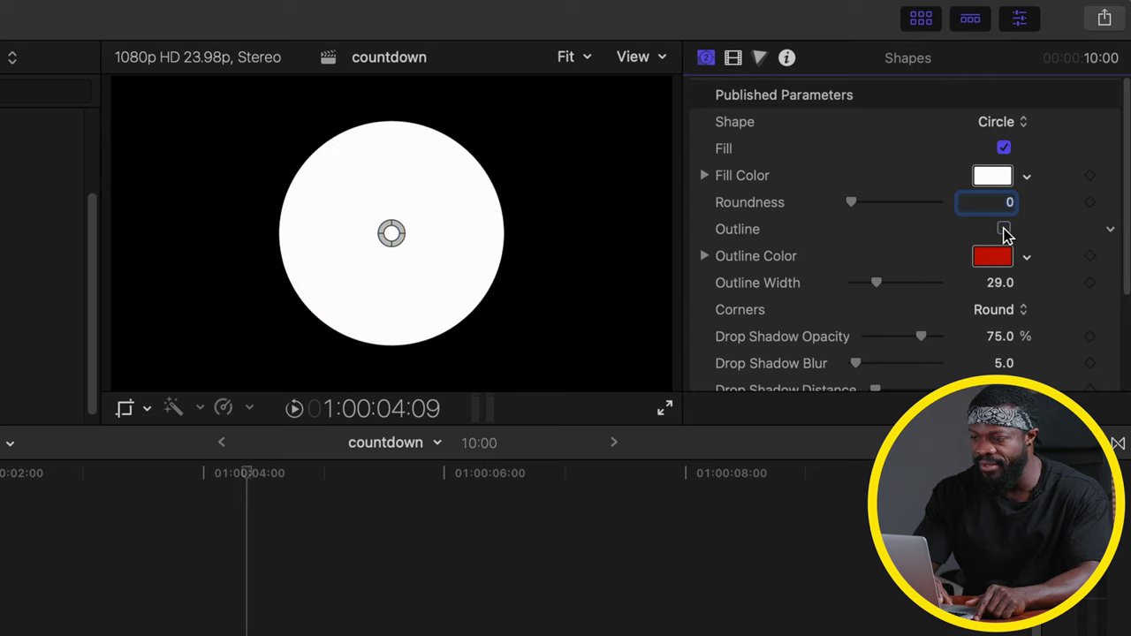
- Set the circle's drop shadow opacity to 0 and its fill colour to gray
scroll(831, 265, "down", 3)
left_click_drag(913, 251, 835, 252)
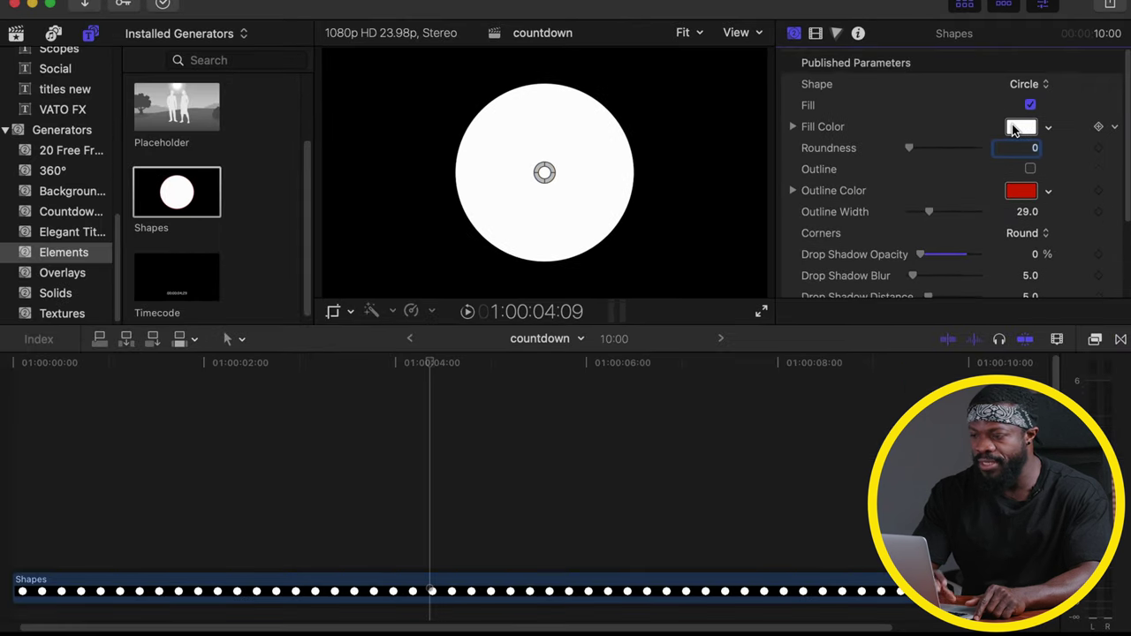
left_click(1014, 129)
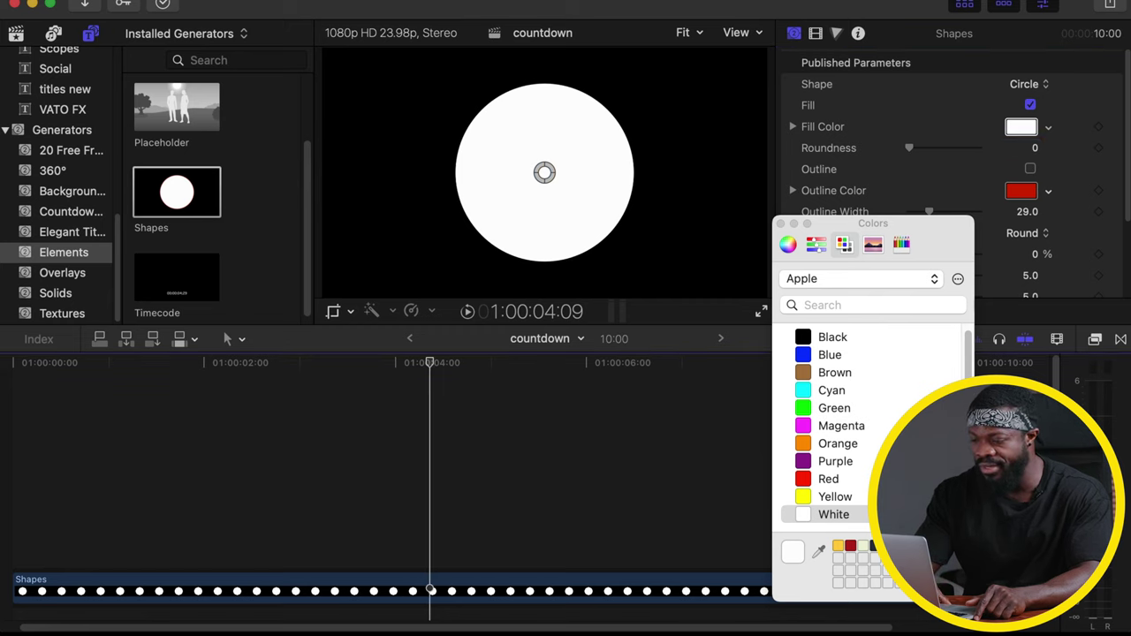
left_click(780, 224)
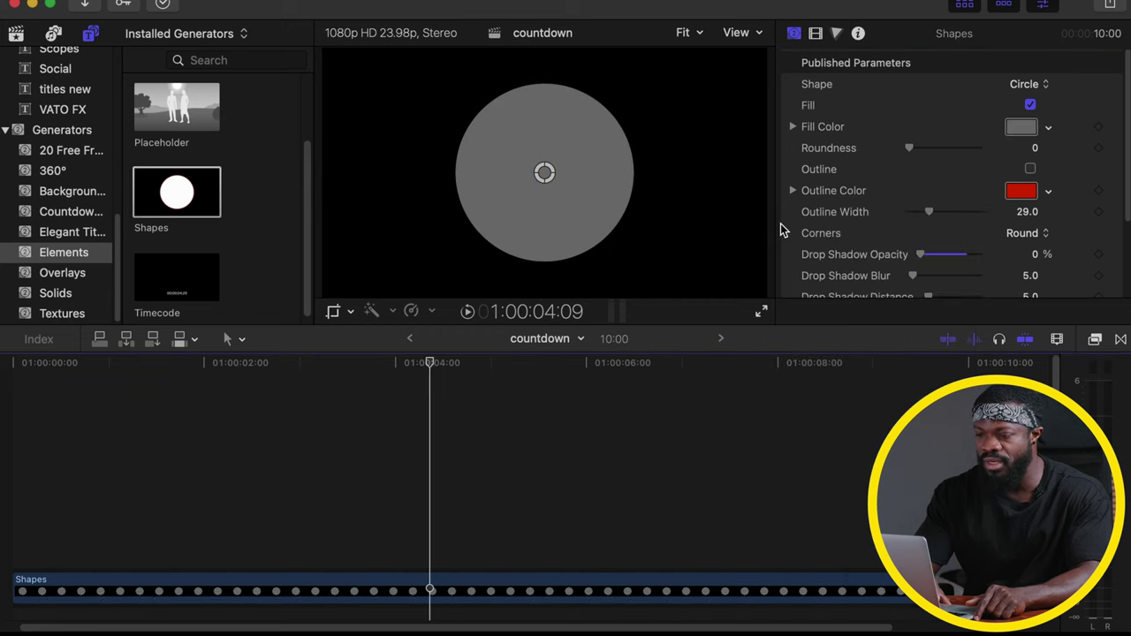
- Scale the circle to 60% in the Video inspector
left_click(818, 35)
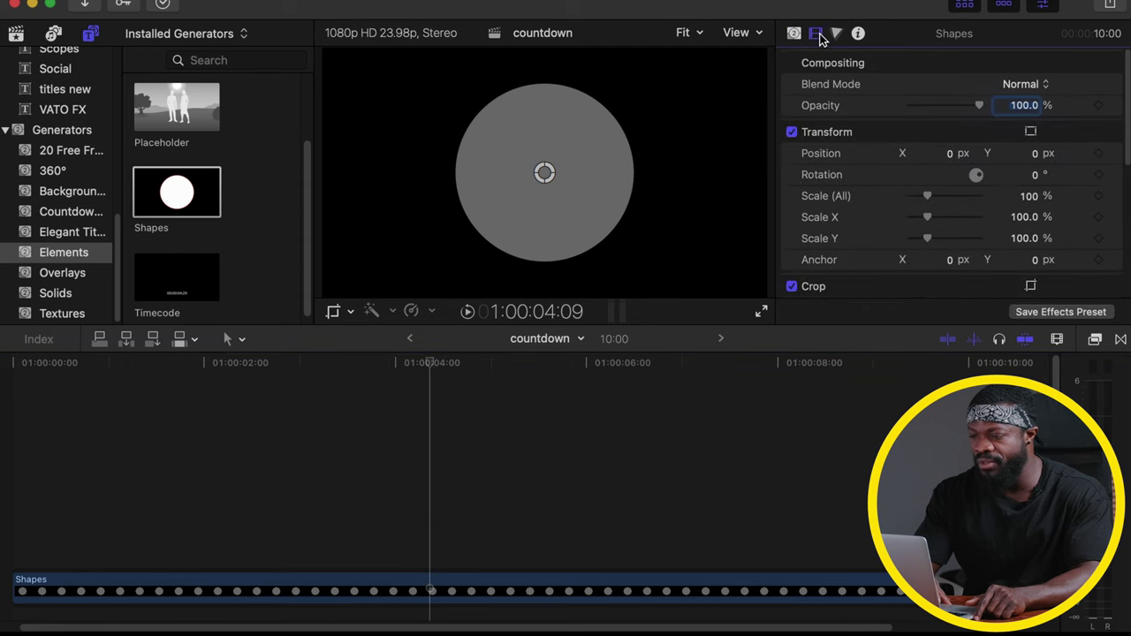
left_click(1027, 196)
type("60")
key("Return")
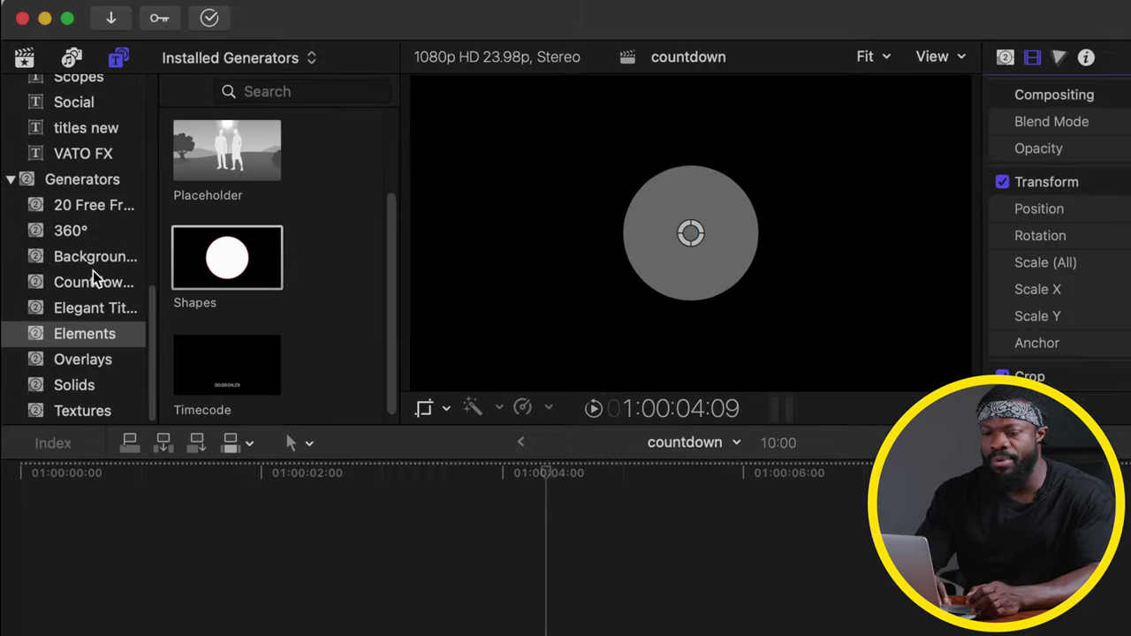
- Place the Timecode generator above the Shapes clip and centre its readout over the circle
left_click(75, 333)
scroll(324, 367, "down", 1)
left_click_drag(227, 362, 7, 635)
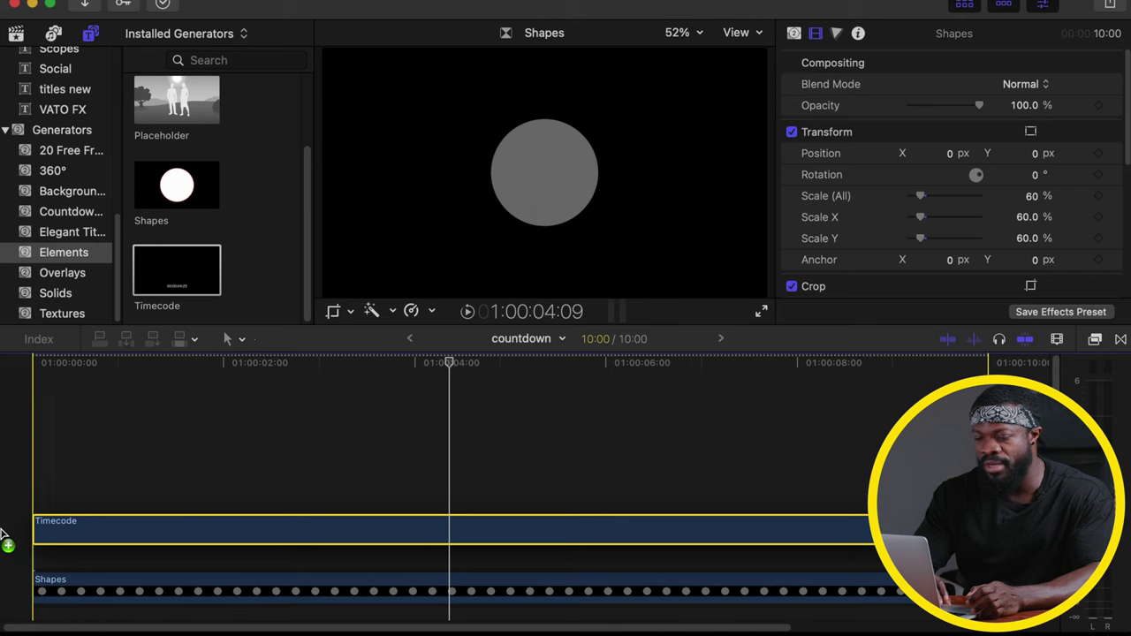
left_click_drag(2, 531, 3, 535)
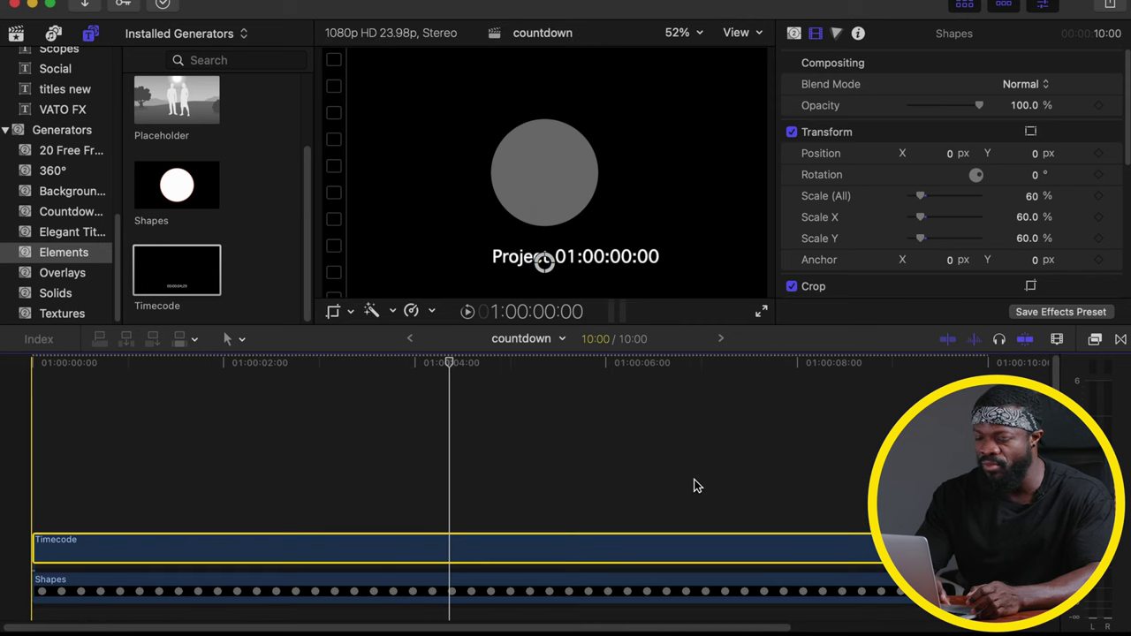
left_click_drag(530, 186, 527, 168)
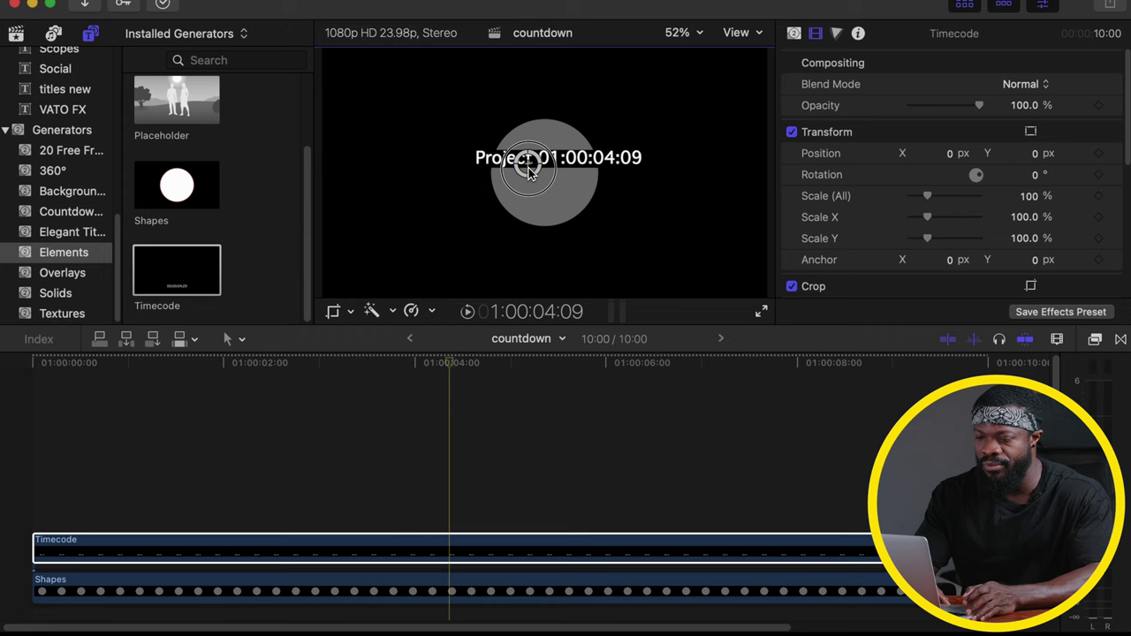
left_click(793, 34)
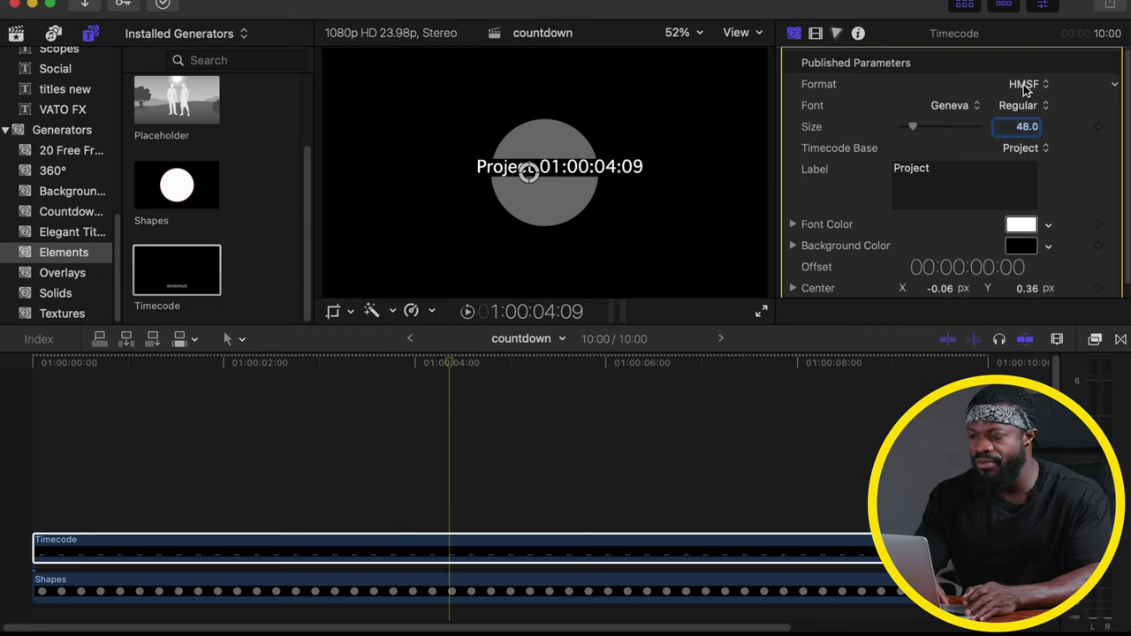
- Keep Geneva as the timecode font and delete the 'Project' label text
left_click(950, 107)
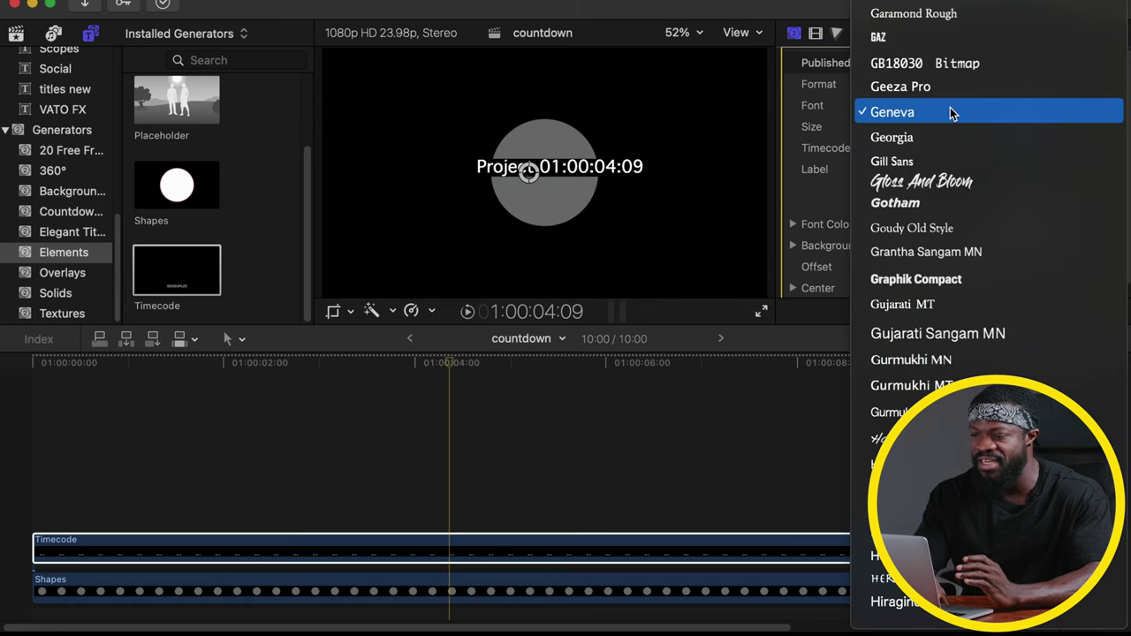
left_click(950, 112)
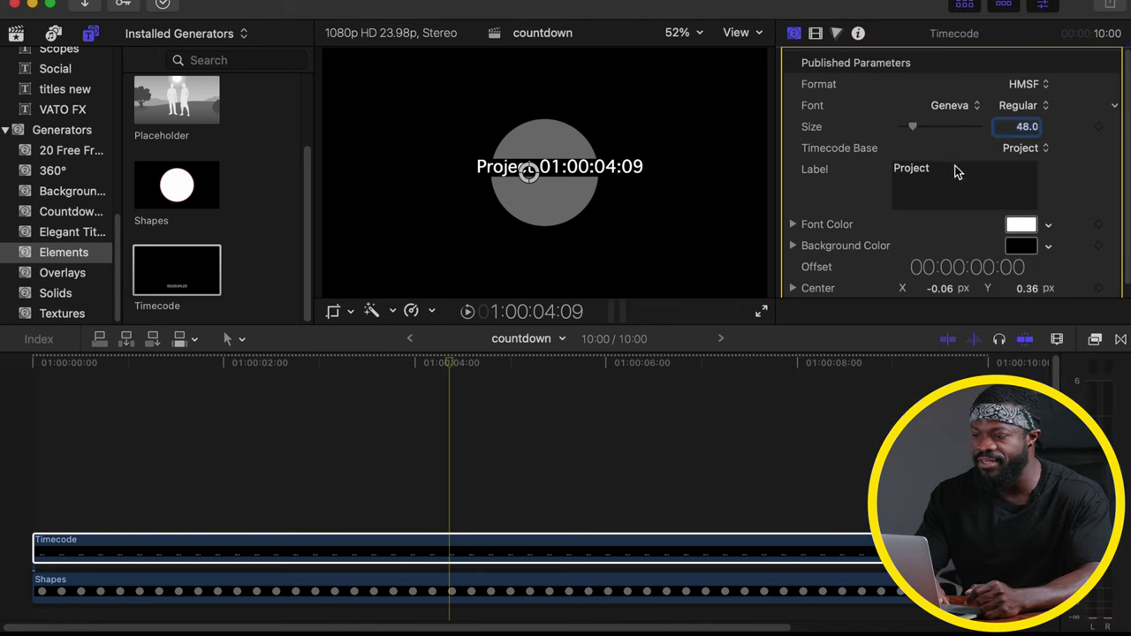
left_click(948, 178)
key("BackSpace")
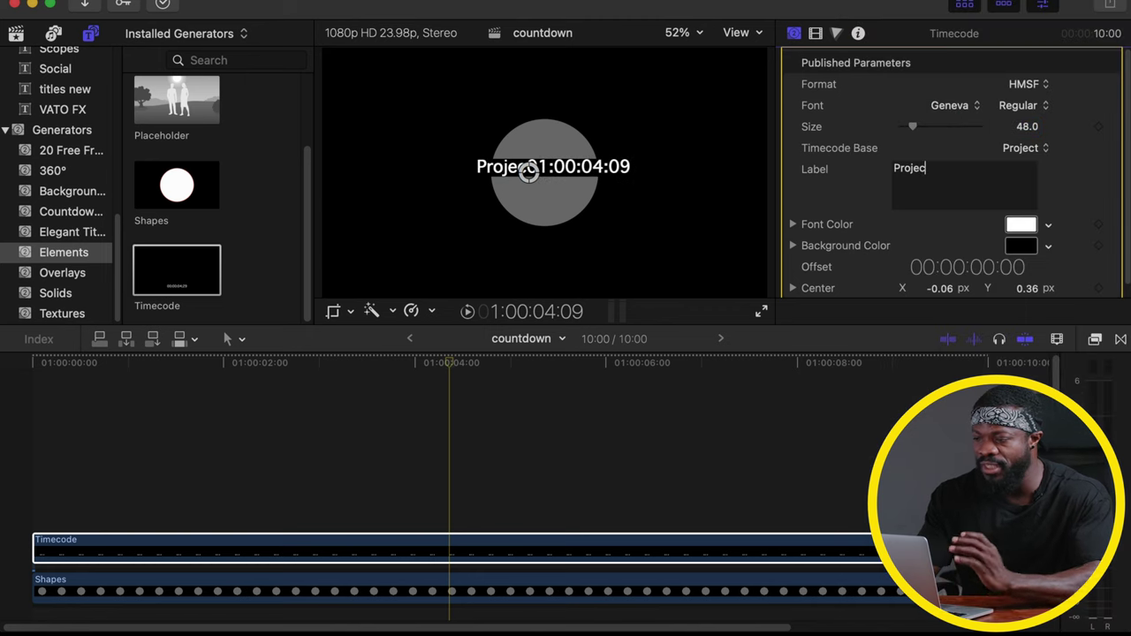
key("BackSpace")
key("BackSpace")
key("BackSpace")
key("BackSpace")
key("BackSpace")
key("BackSpace")
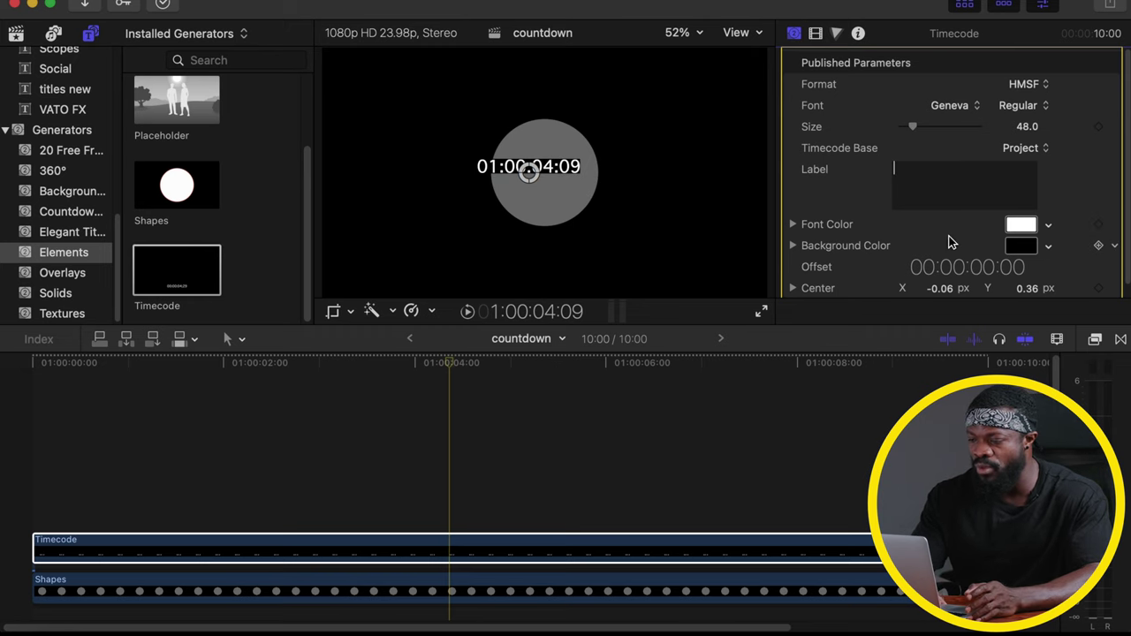
- Set the timecode's Background Color opacity to 0 for a transparent background
scroll(950, 241, "down", 1)
left_click(1017, 218)
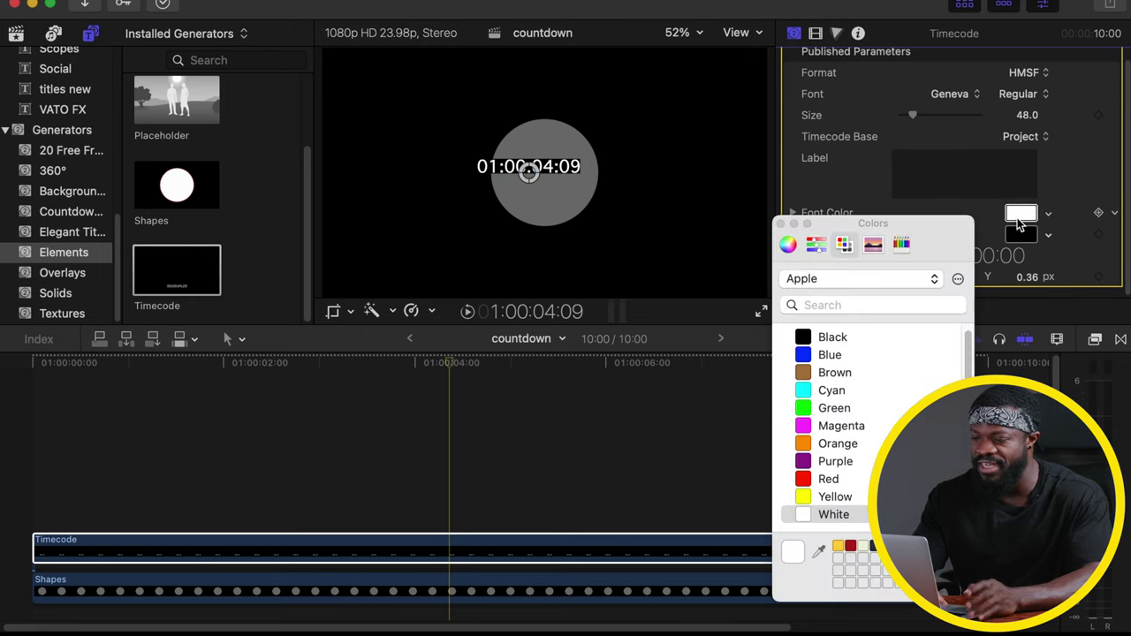
left_click(780, 222)
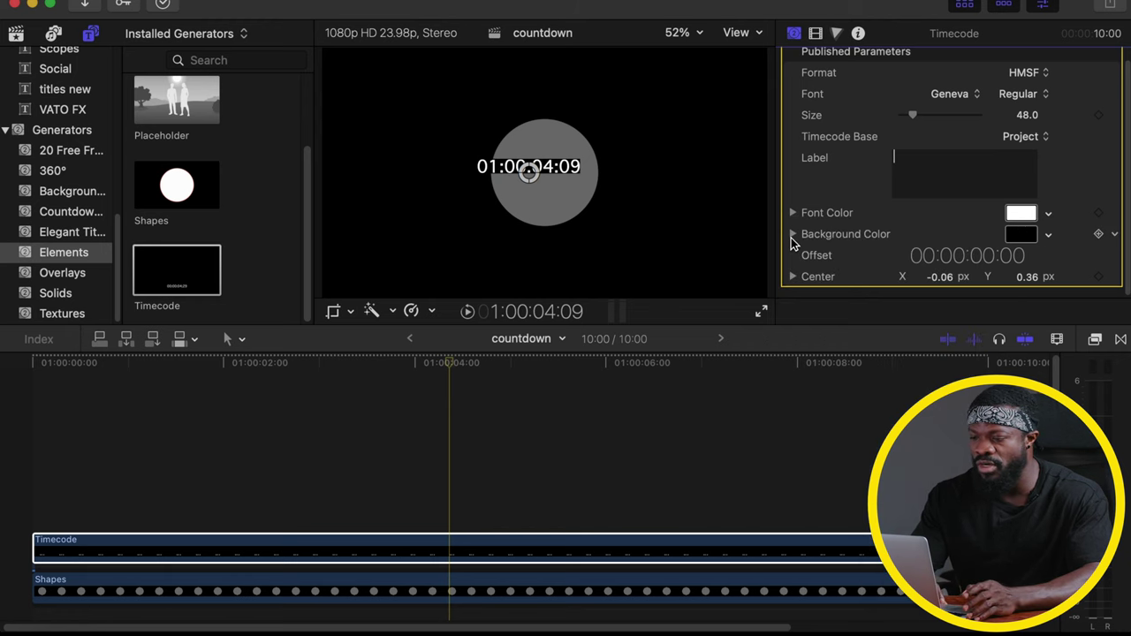
left_click(792, 235)
scroll(840, 212, "down", 2)
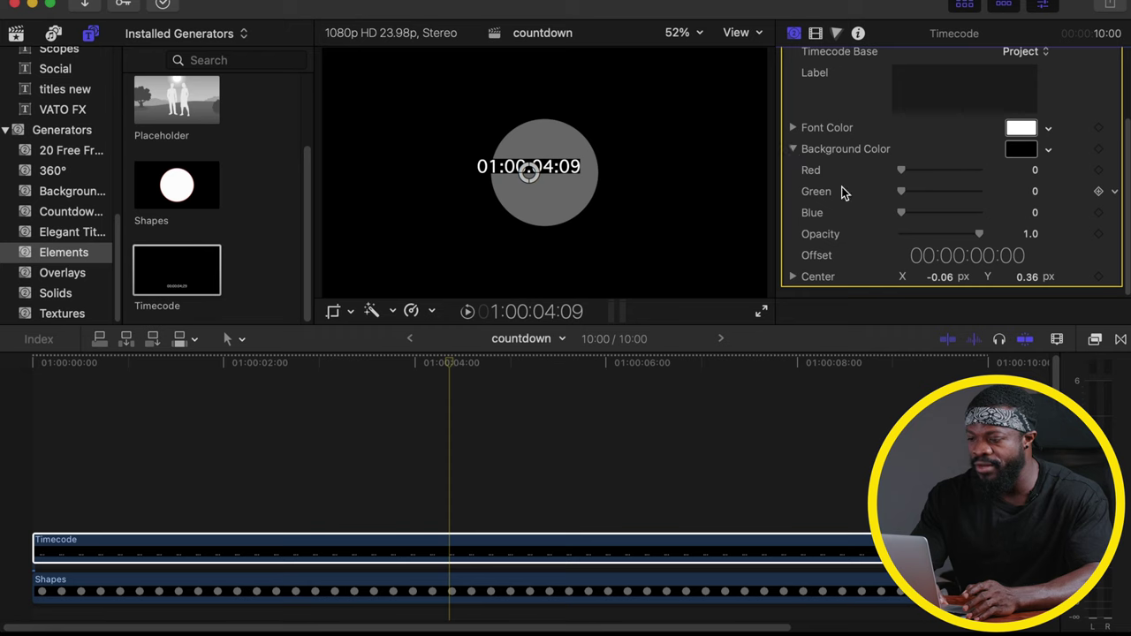
left_click_drag(978, 234, 863, 235)
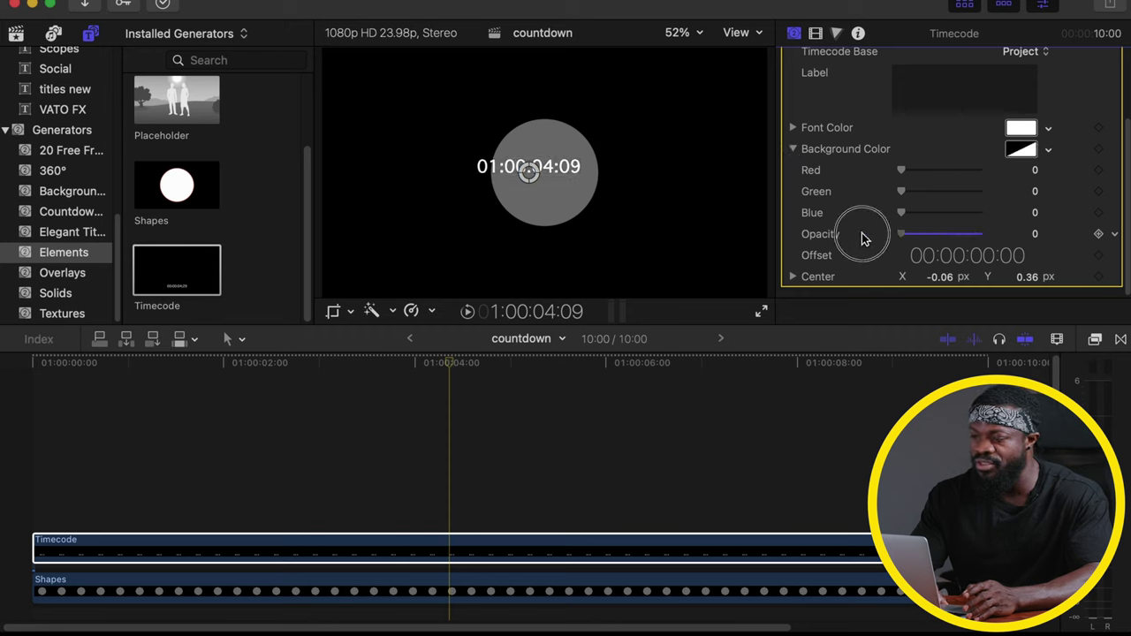
scroll(861, 234, "up", 2)
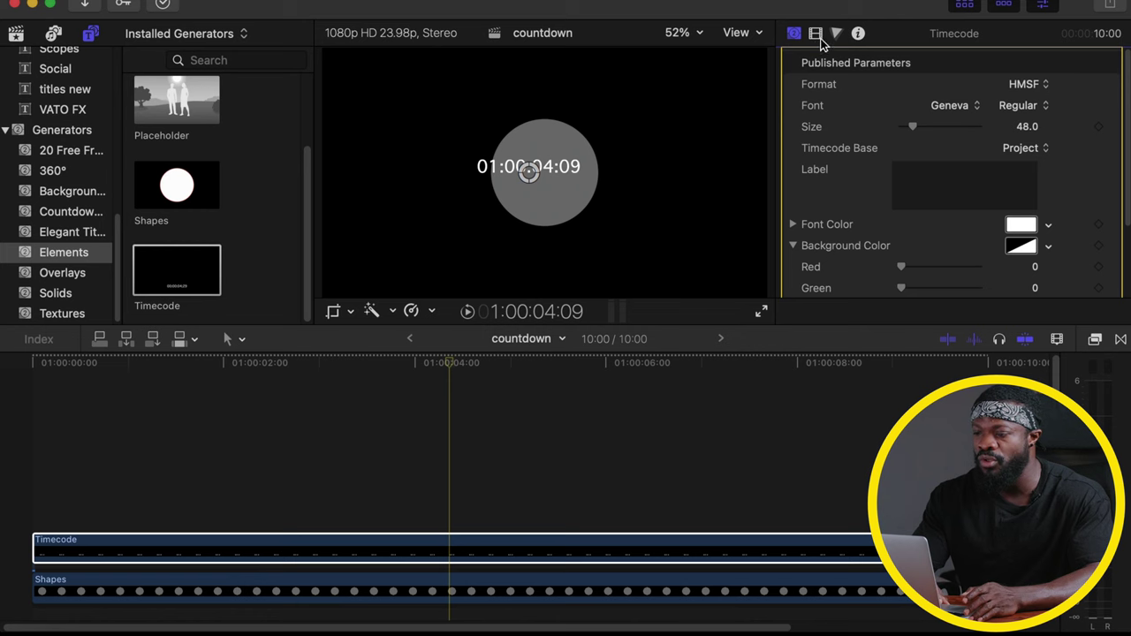
left_click(816, 36)
- At 100% viewer zoom, Trim-crop the timecode to Right 918 and Left 900
scroll(866, 214, "down", 5)
left_click(686, 35)
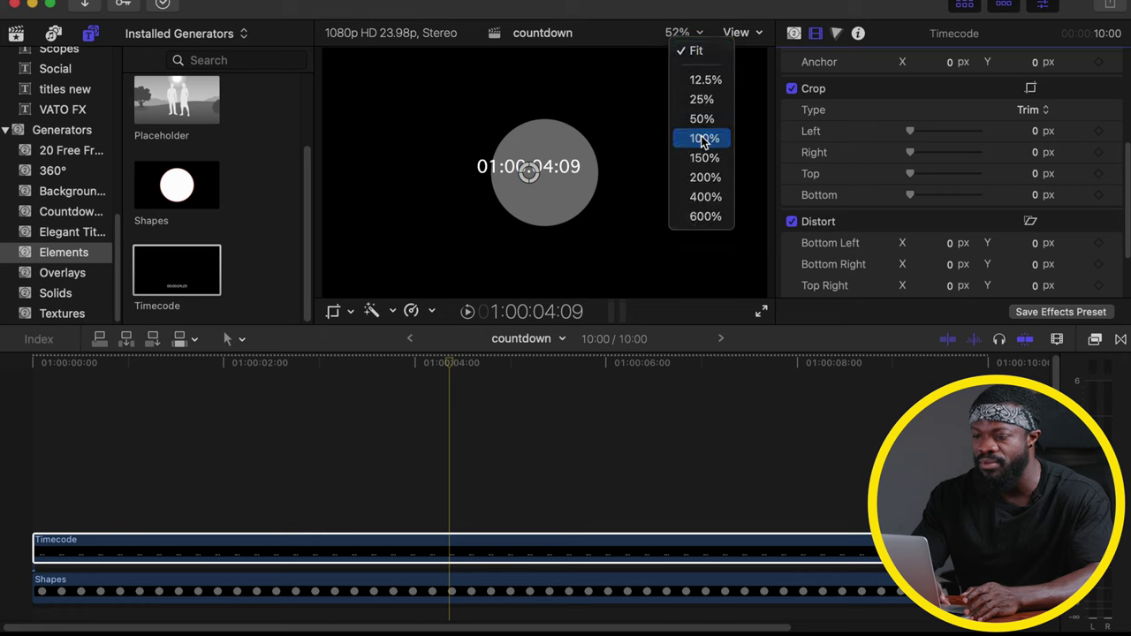
left_click(701, 137)
scroll(988, 128, "down", 1)
left_click(1031, 77)
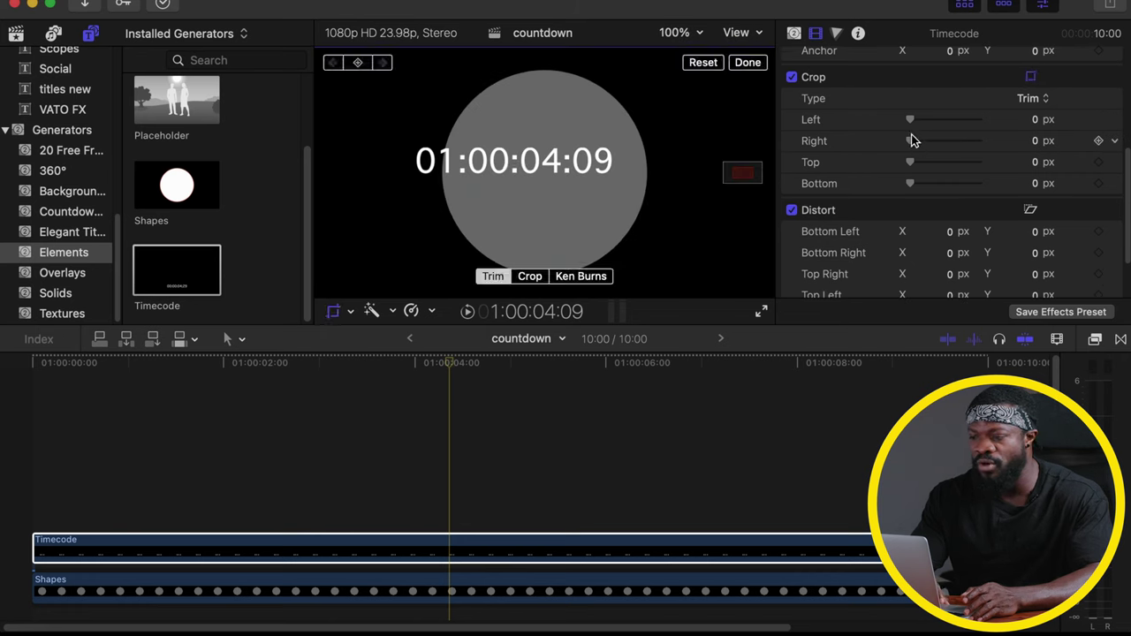
left_click_drag(911, 142, 972, 146)
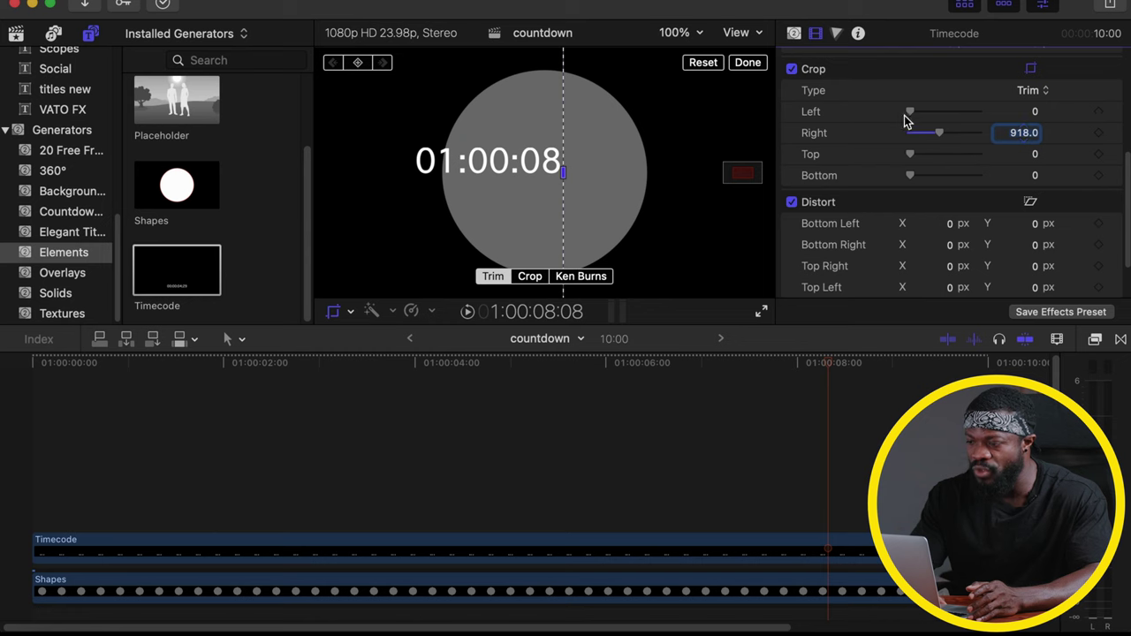
left_click_drag(911, 117, 938, 119)
- Return the viewer to Fit and select the Timecode clip
left_click(692, 35)
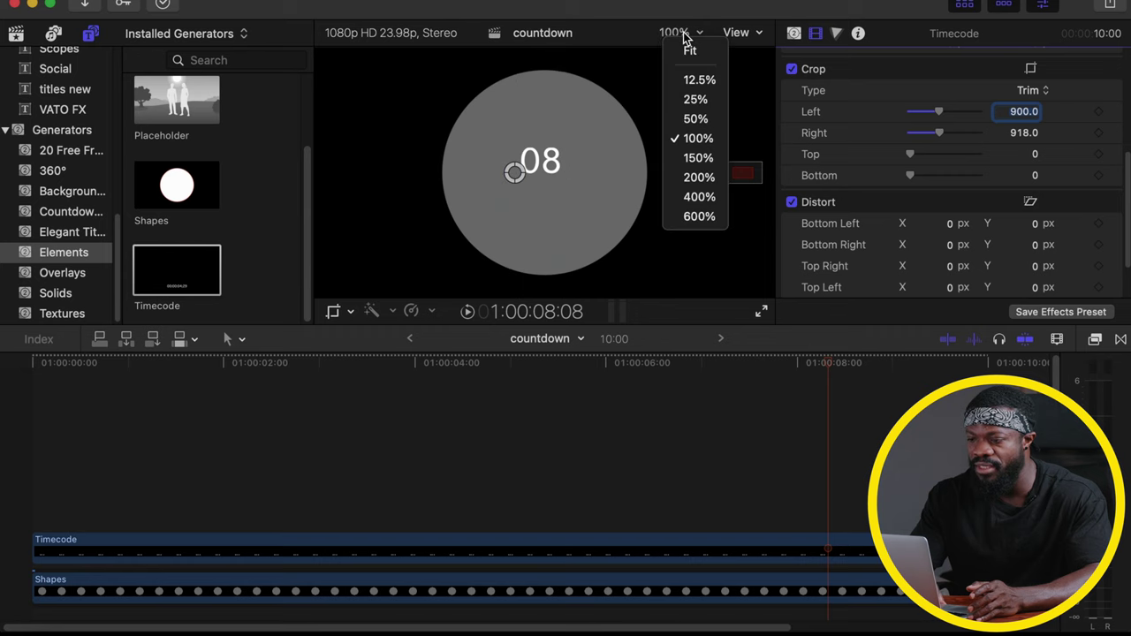
left_click(689, 51)
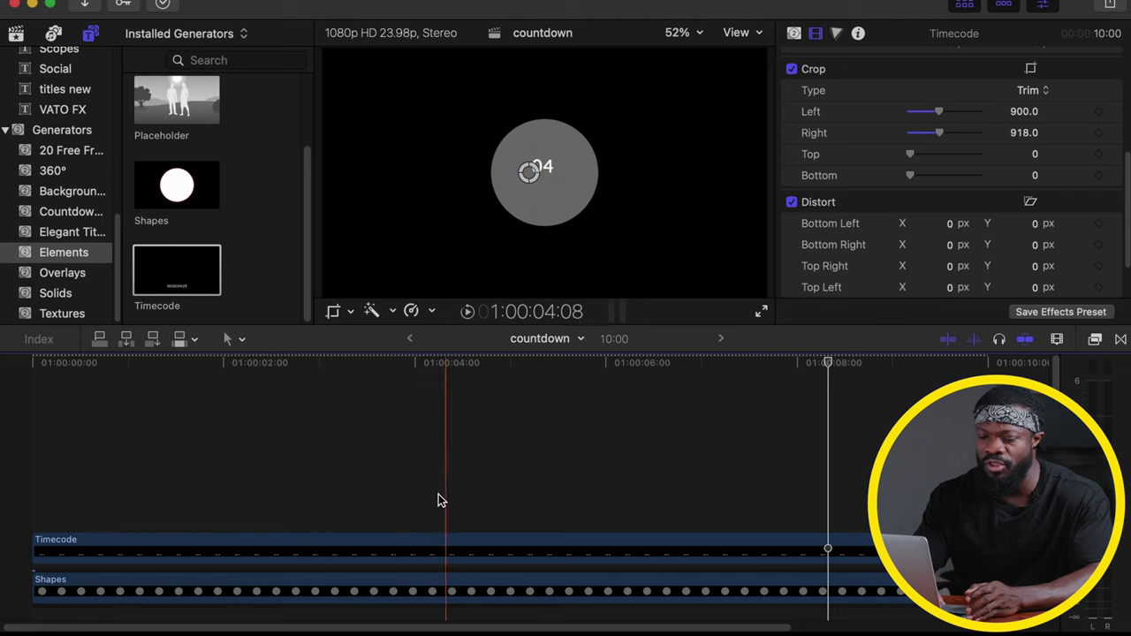
left_click(403, 552)
right_click(403, 552)
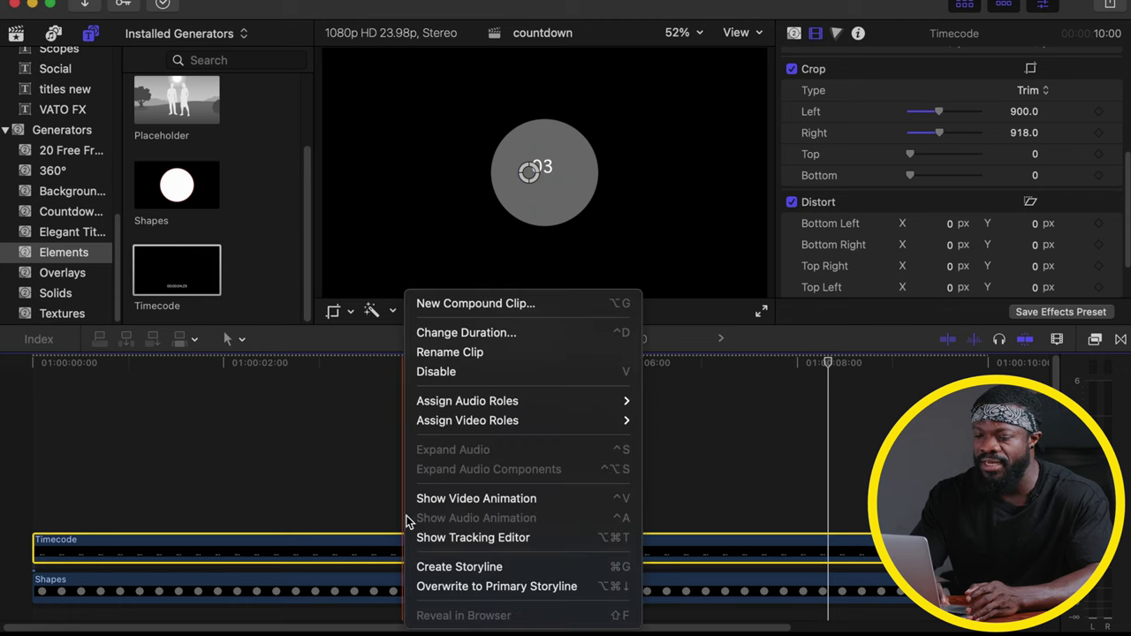
- Nest the timecode into a compound clip named 'timer' and apply Reverse Clip
left_click(451, 322)
key("alt+g")
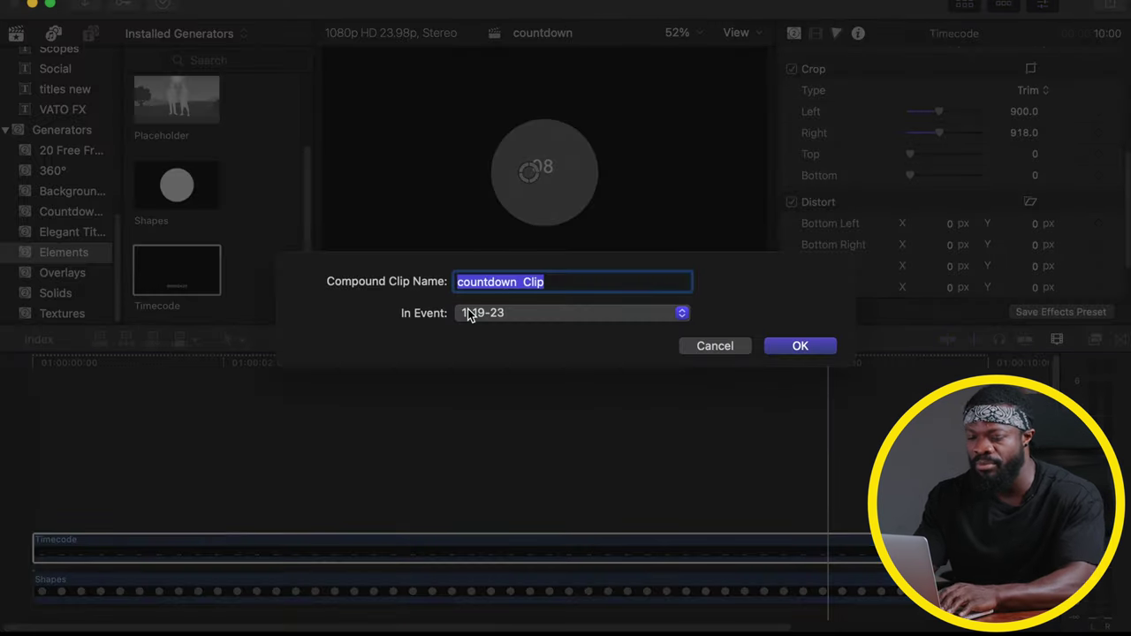
type("timer")
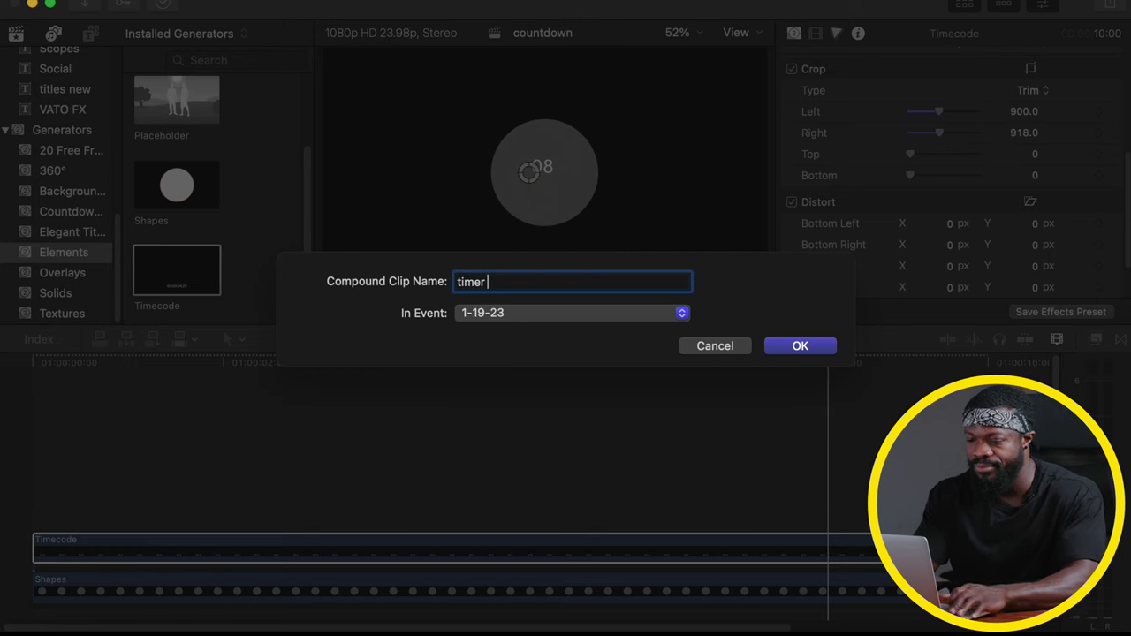
key("Return")
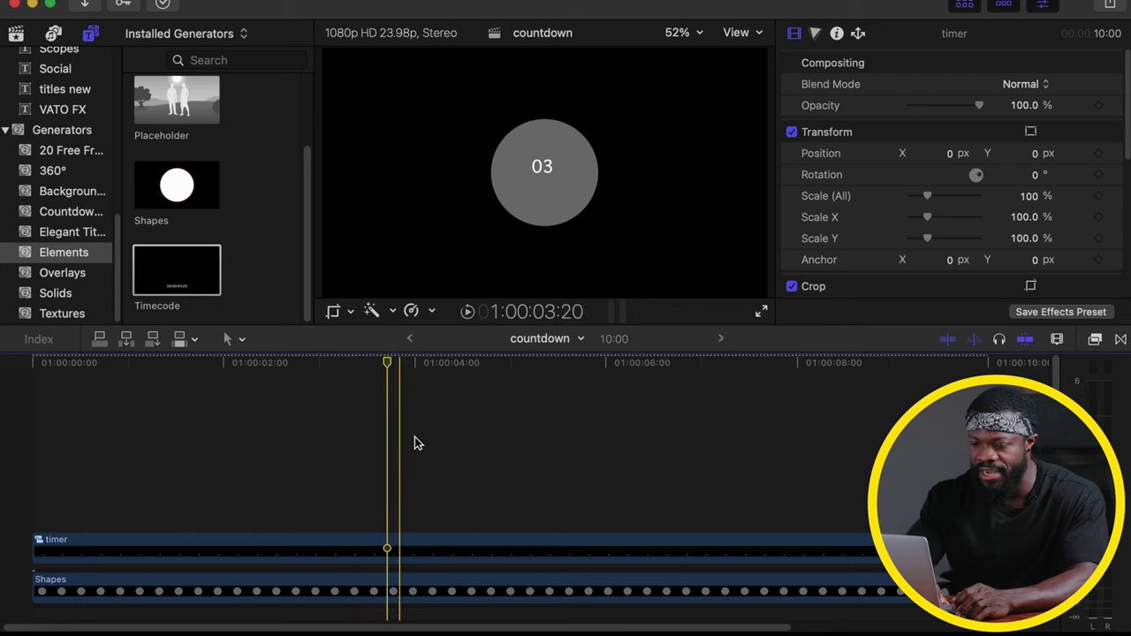
left_click(414, 311)
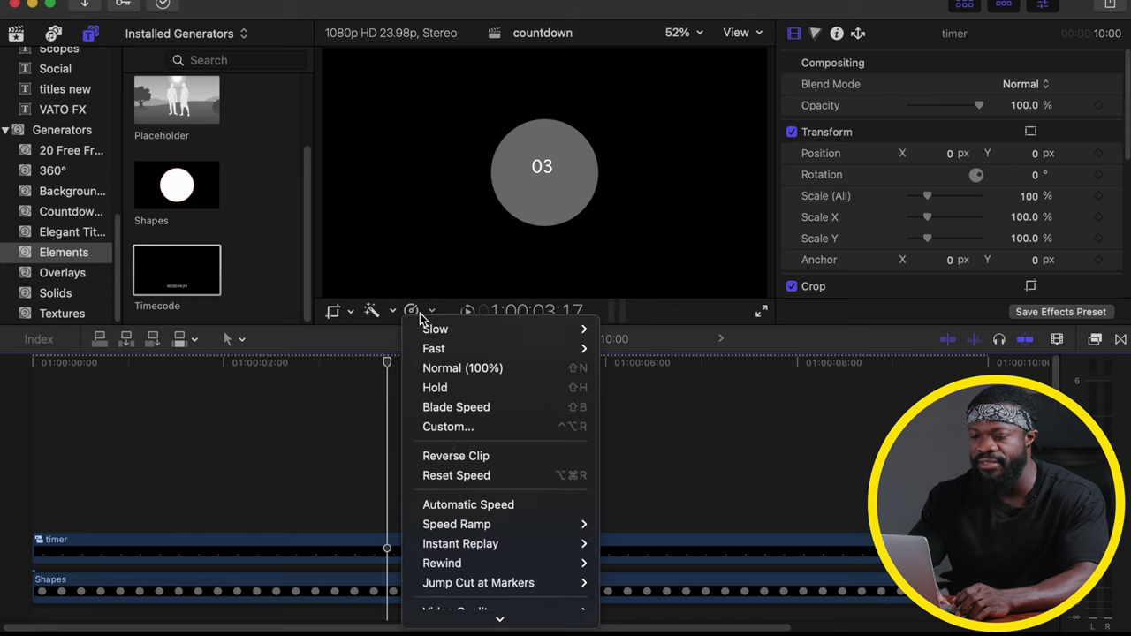
left_click(449, 455)
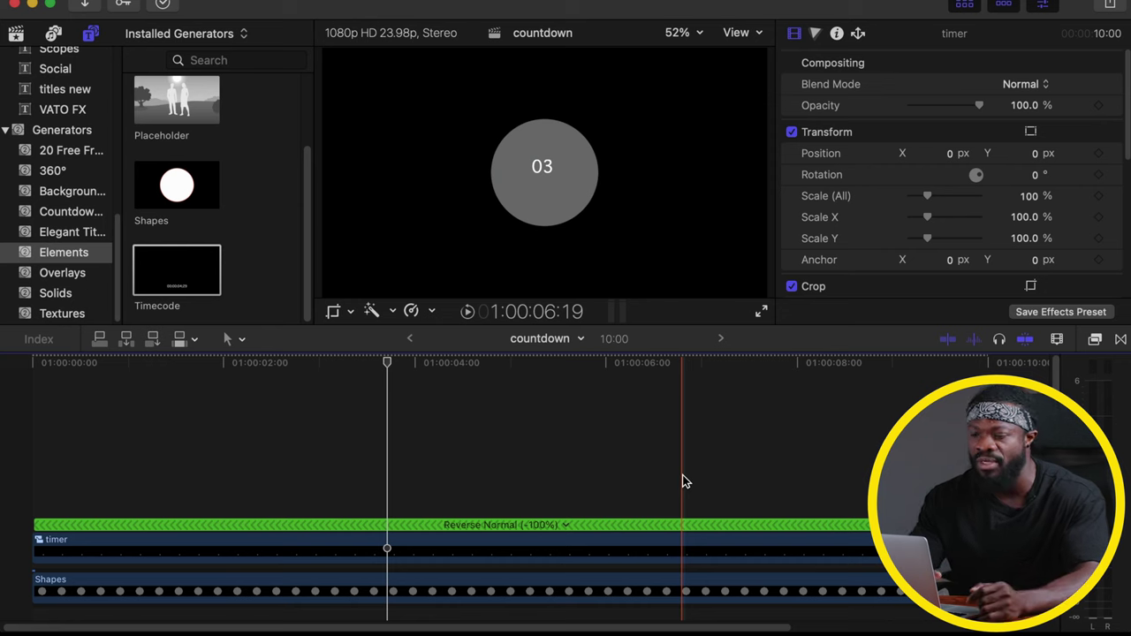
- Play back the countdown, then scale the timer compound clip to 200%
key("space")
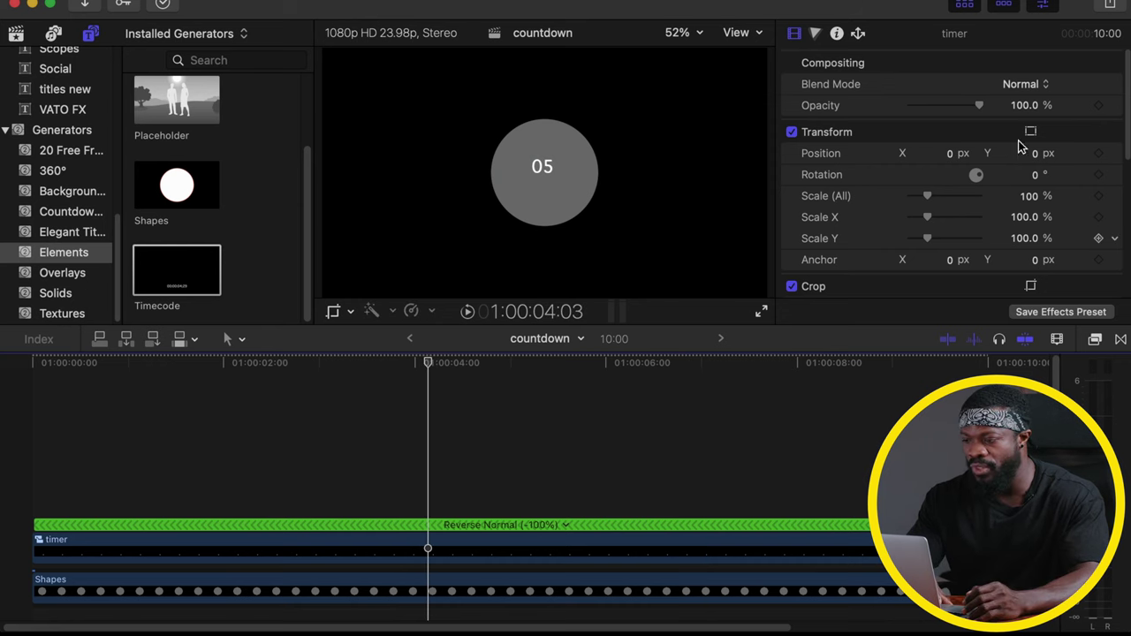
left_click(1030, 197)
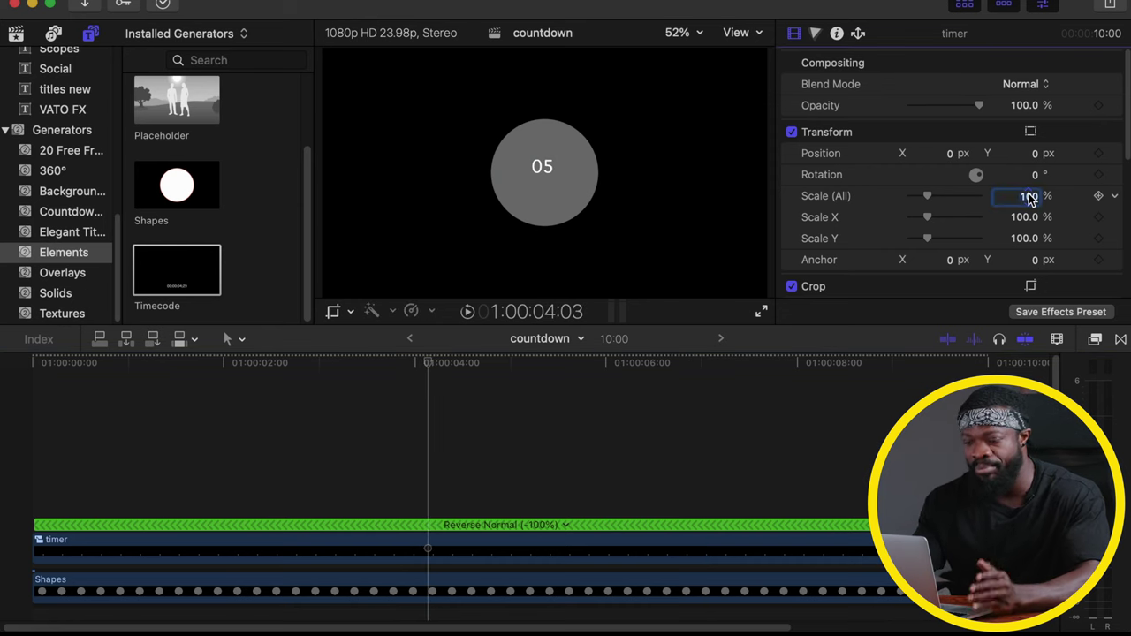
type("2")
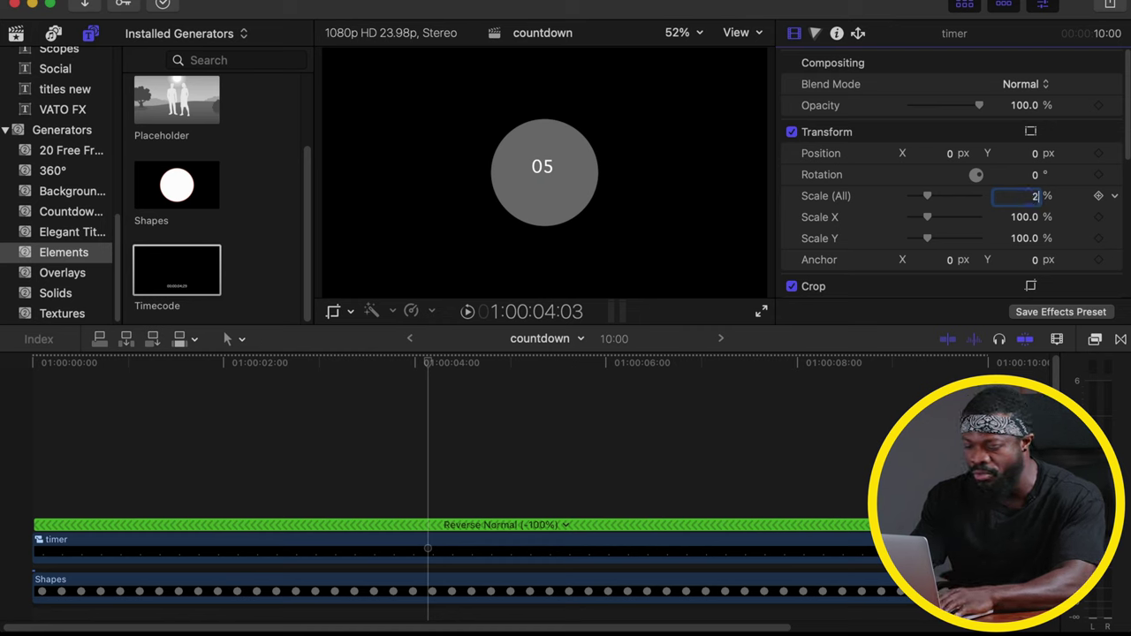
type("0")
key("Return")
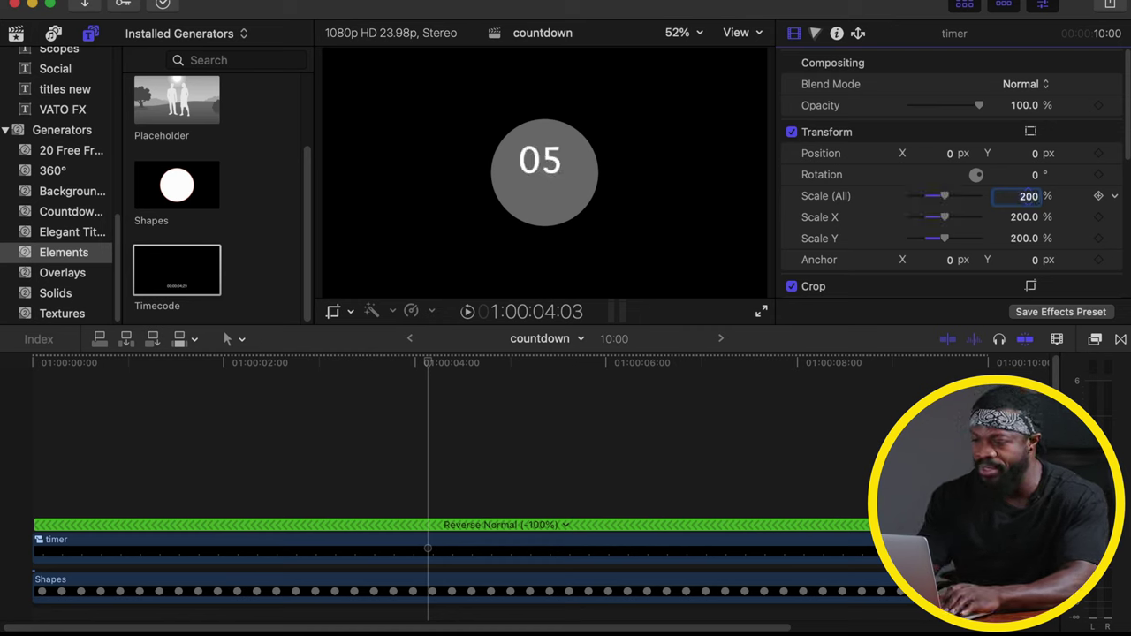
left_click(738, 33)
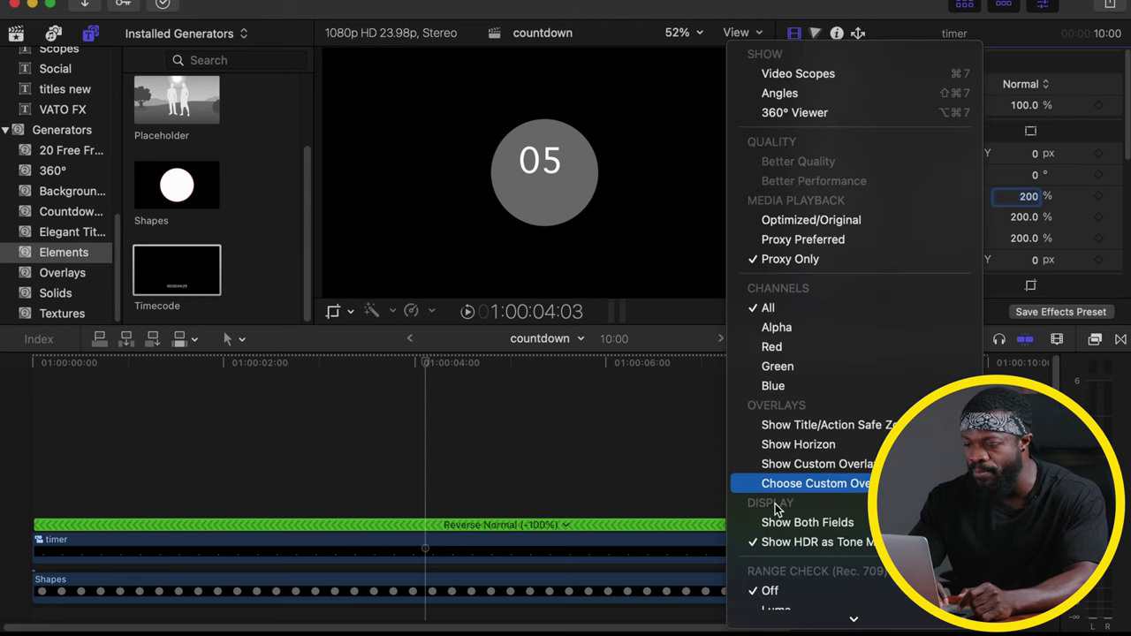
- With horizon guides shown, move the timer to X 14 px, Y -47 px, then hide the guides
left_click(781, 454)
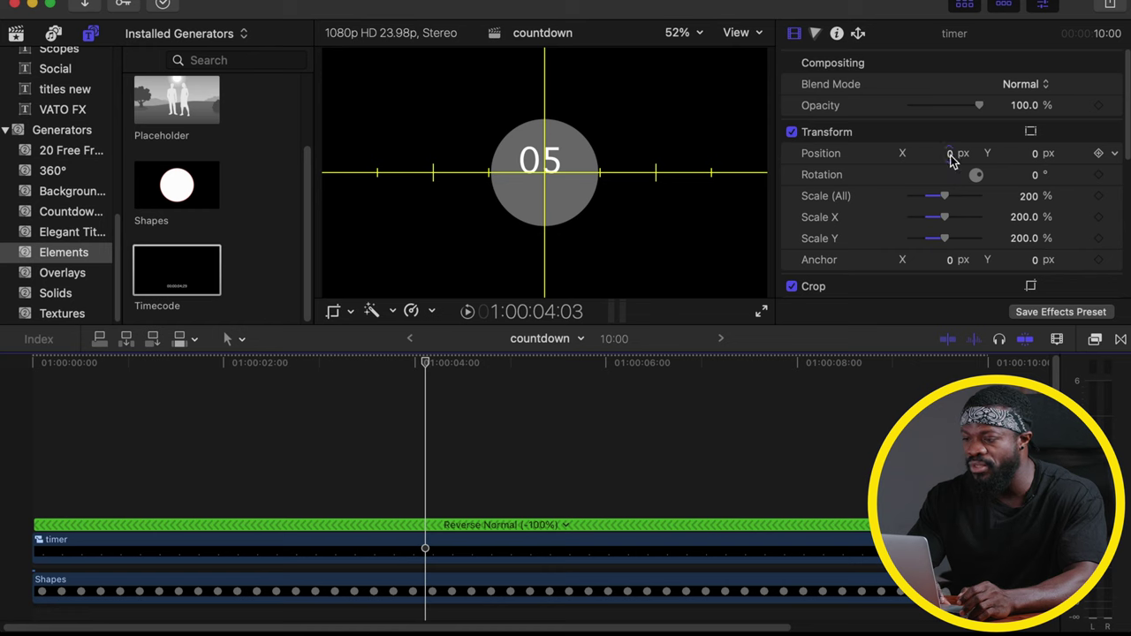
left_click_drag(1039, 157, 1048, 198)
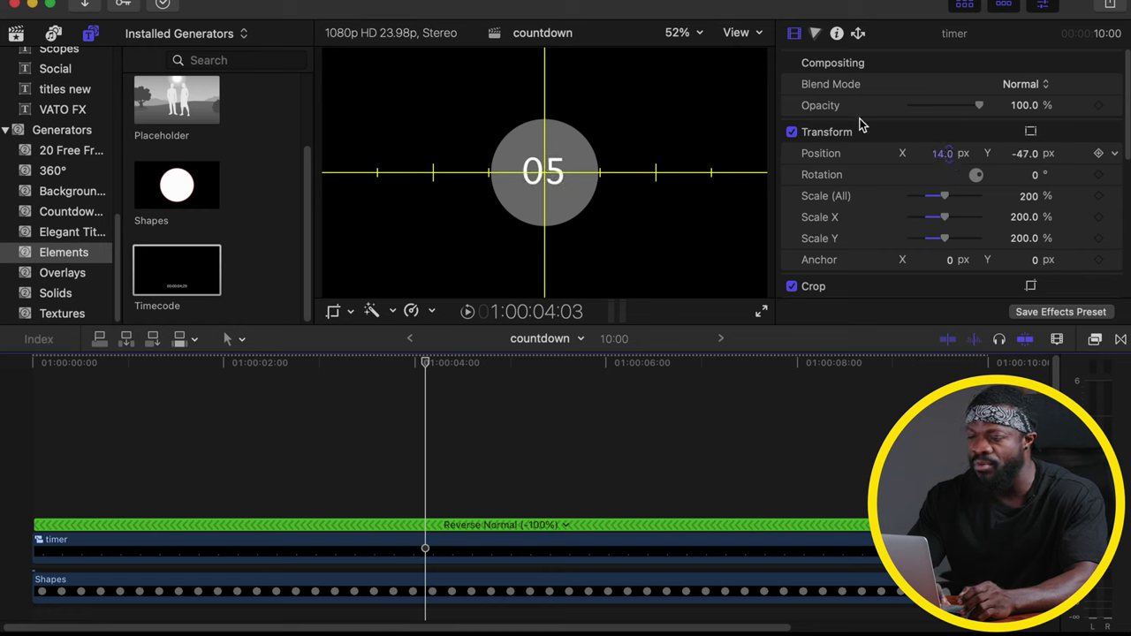
left_click(747, 33)
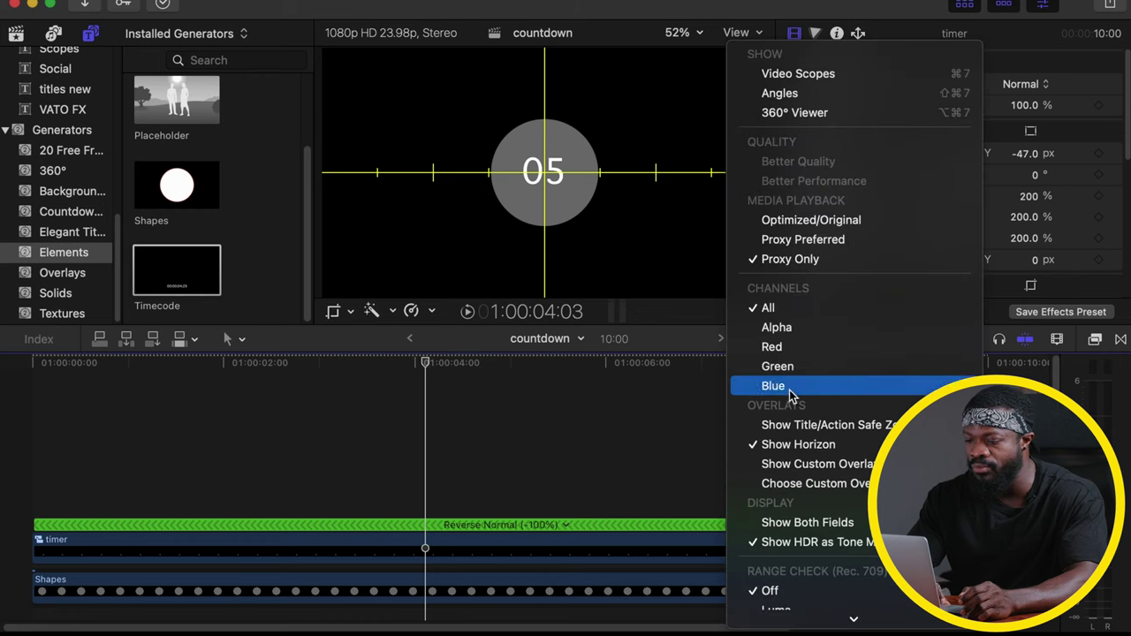
left_click(776, 446)
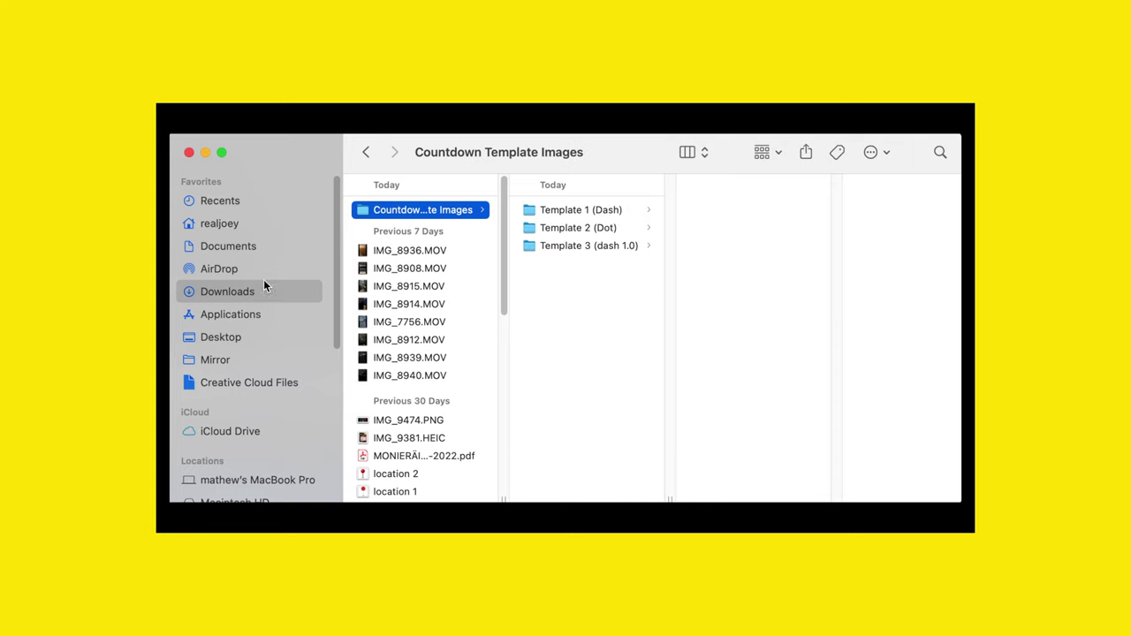
left_click(220, 224)
left_click(419, 314)
left_click(586, 331)
left_click(745, 222)
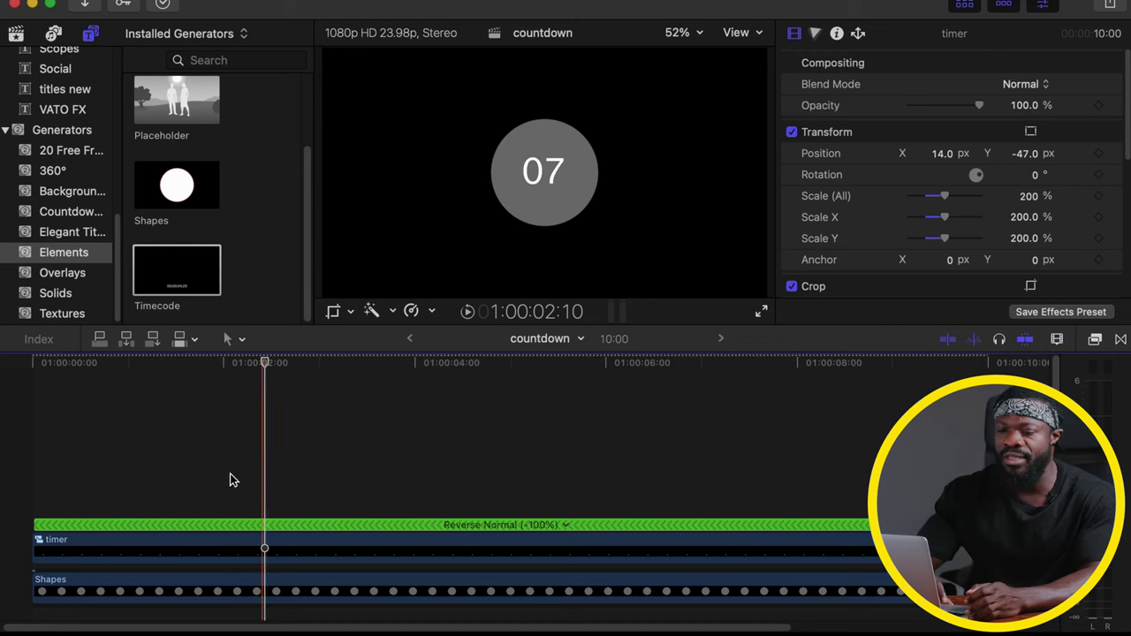
- Add the Countdown 'Template 1' generator to the timeline above the timer clip
left_click(64, 216)
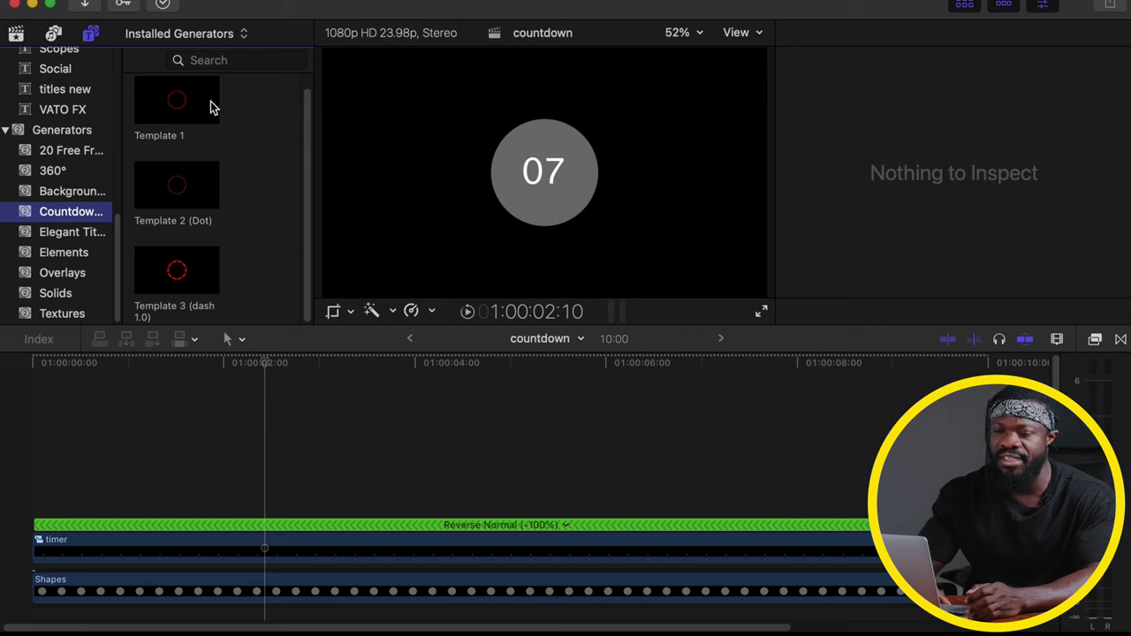
left_click(192, 109)
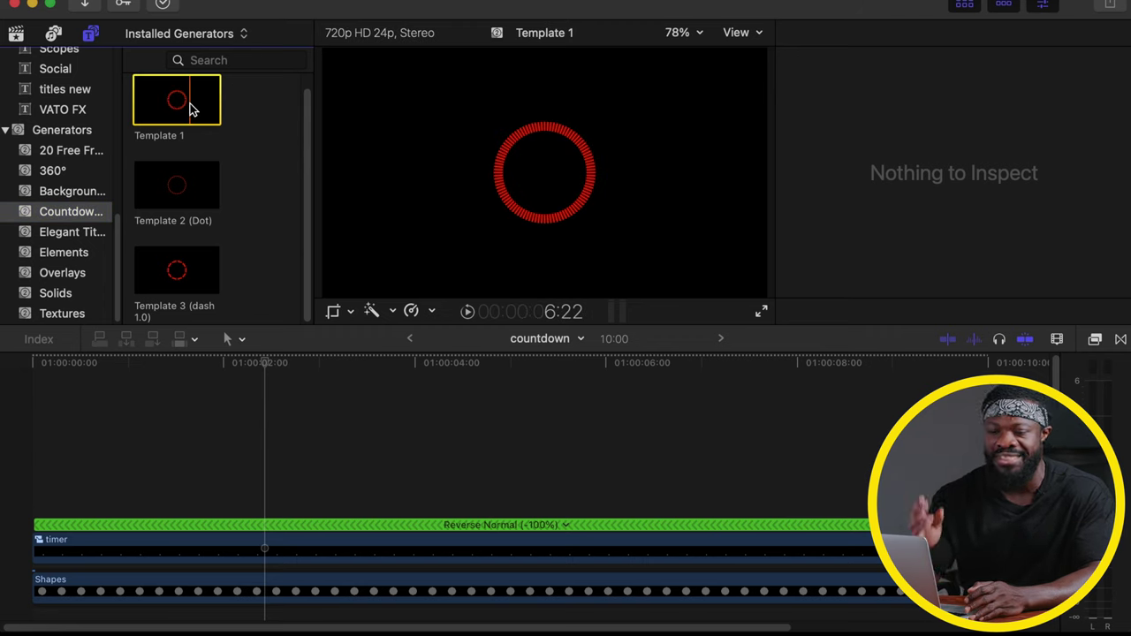
left_click_drag(192, 108, 15, 453)
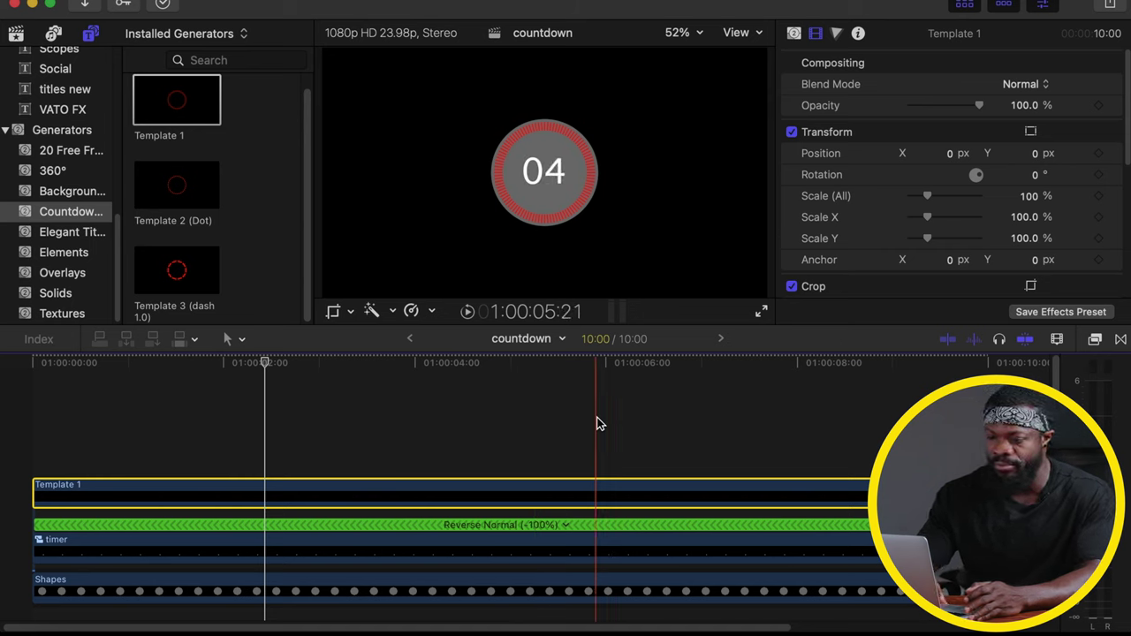
- Set the red Template 1 ring to 140% scale and 15% opacity, then duplicate it onto a track above
left_click(794, 34)
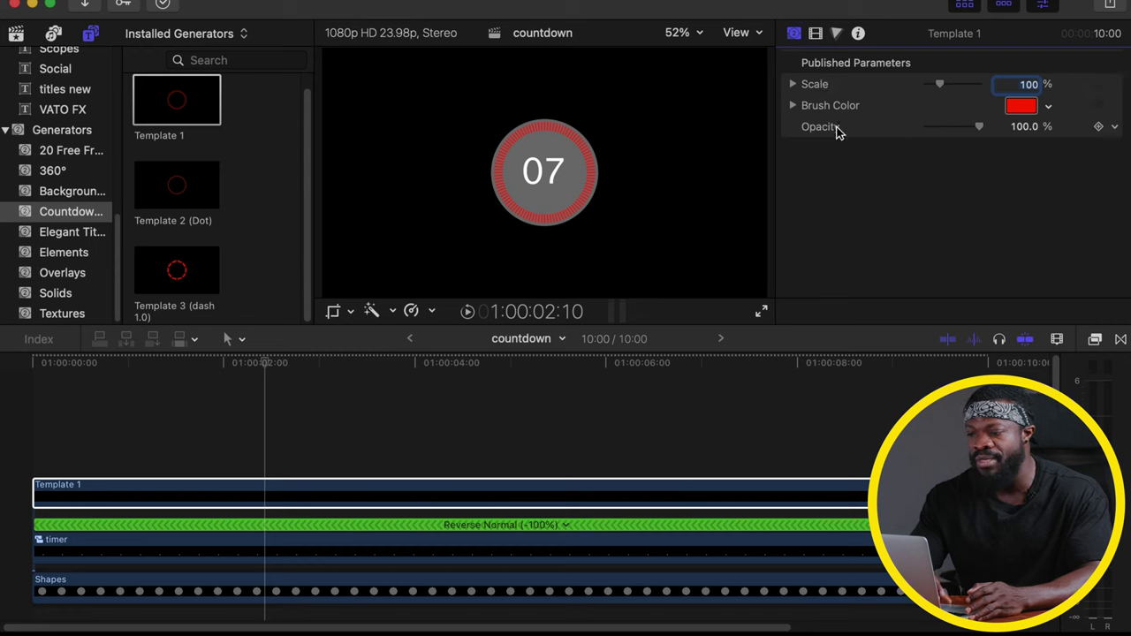
left_click(1019, 110)
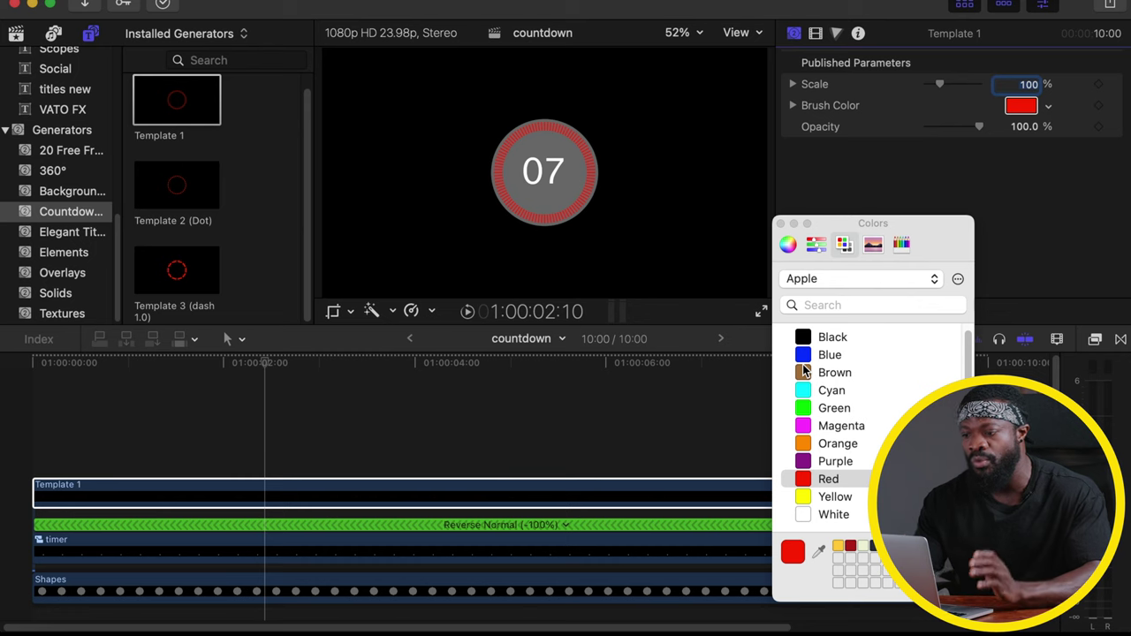
left_click(1029, 84)
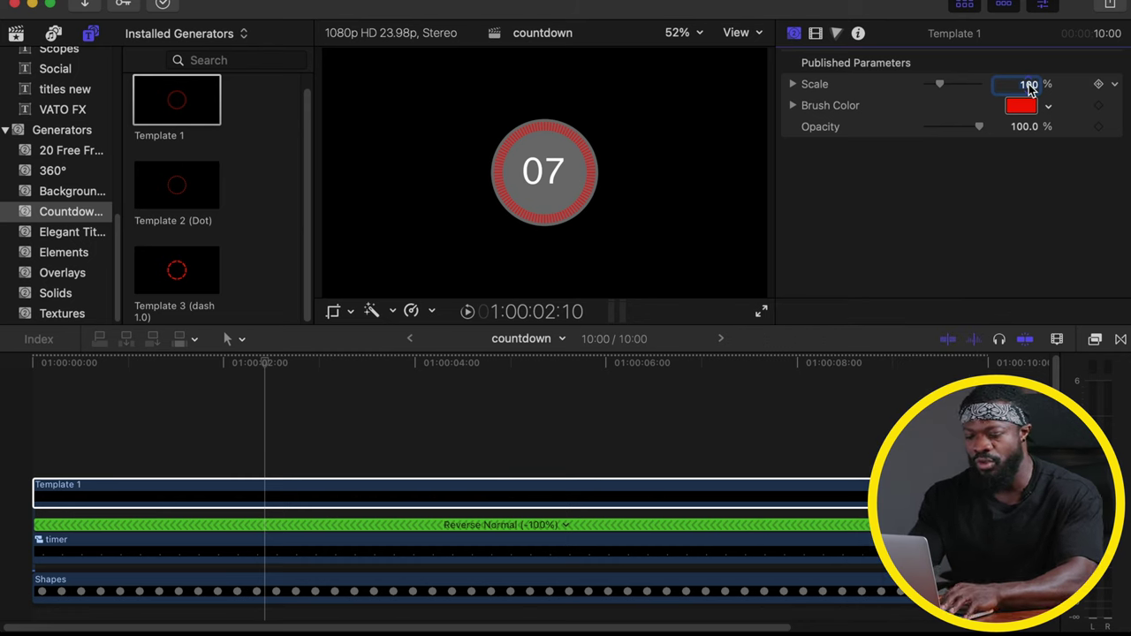
type("140")
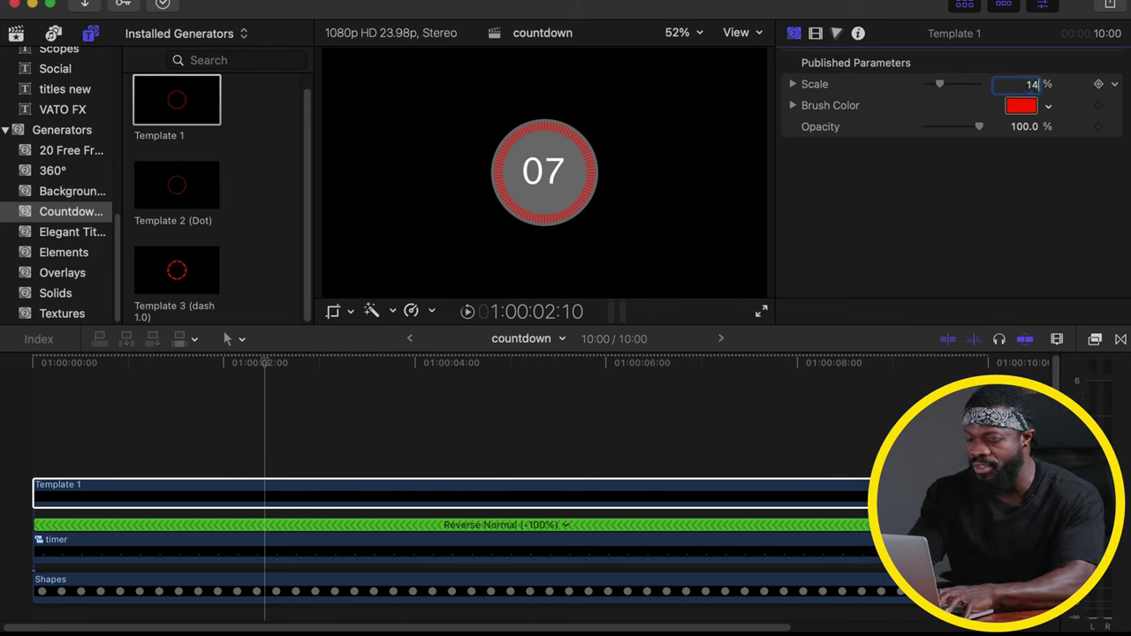
left_click(1022, 131)
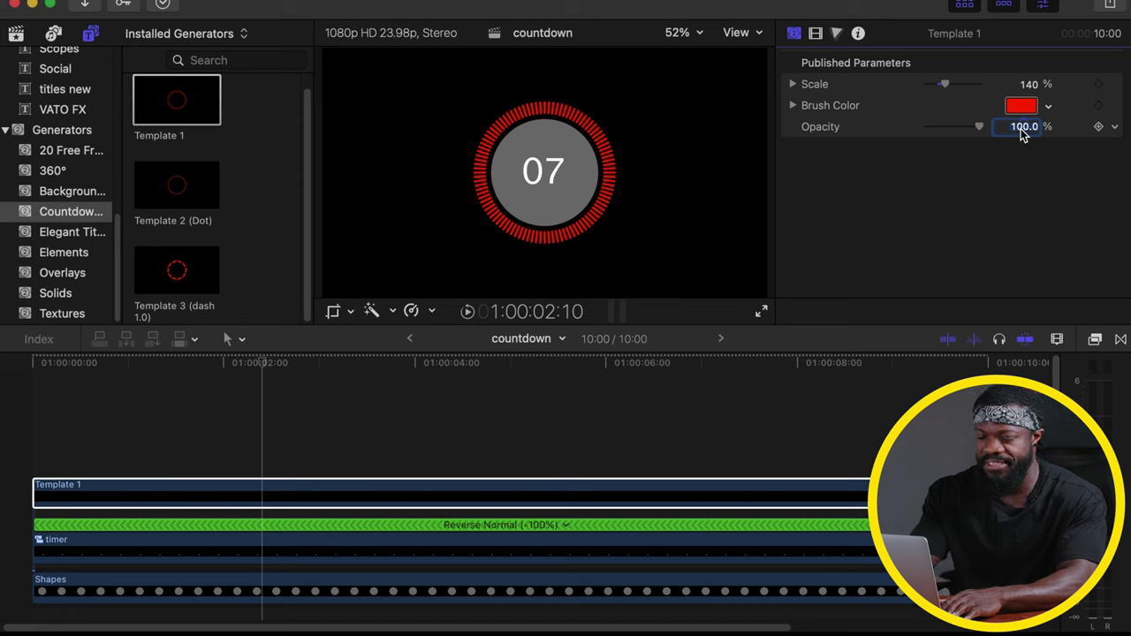
key("Return")
left_click(237, 496)
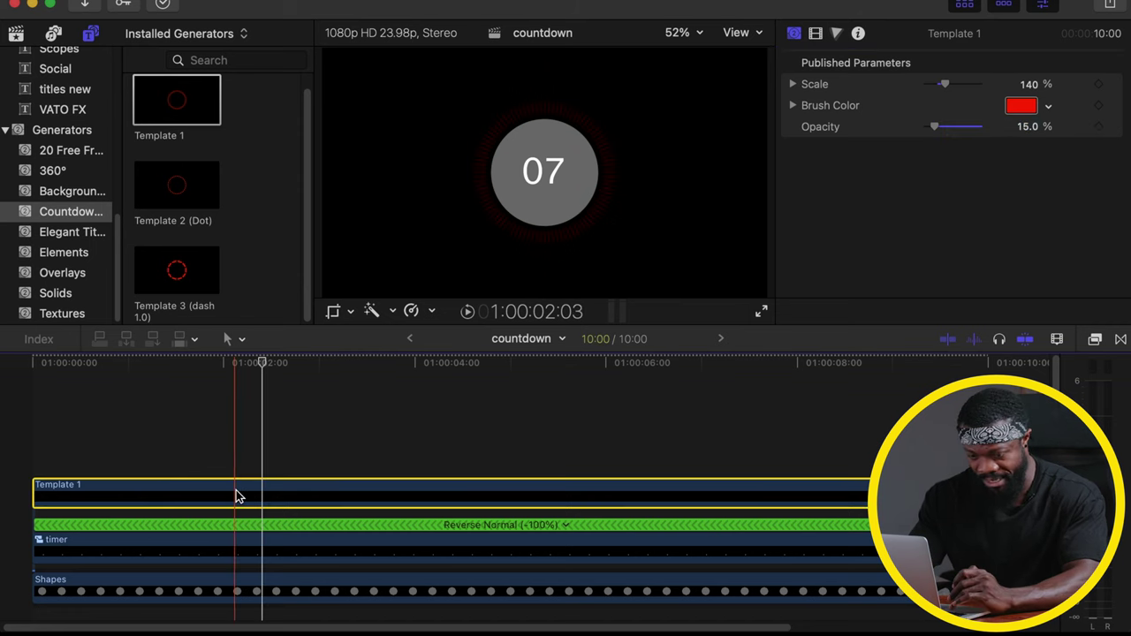
left_click_drag(237, 496, 240, 435)
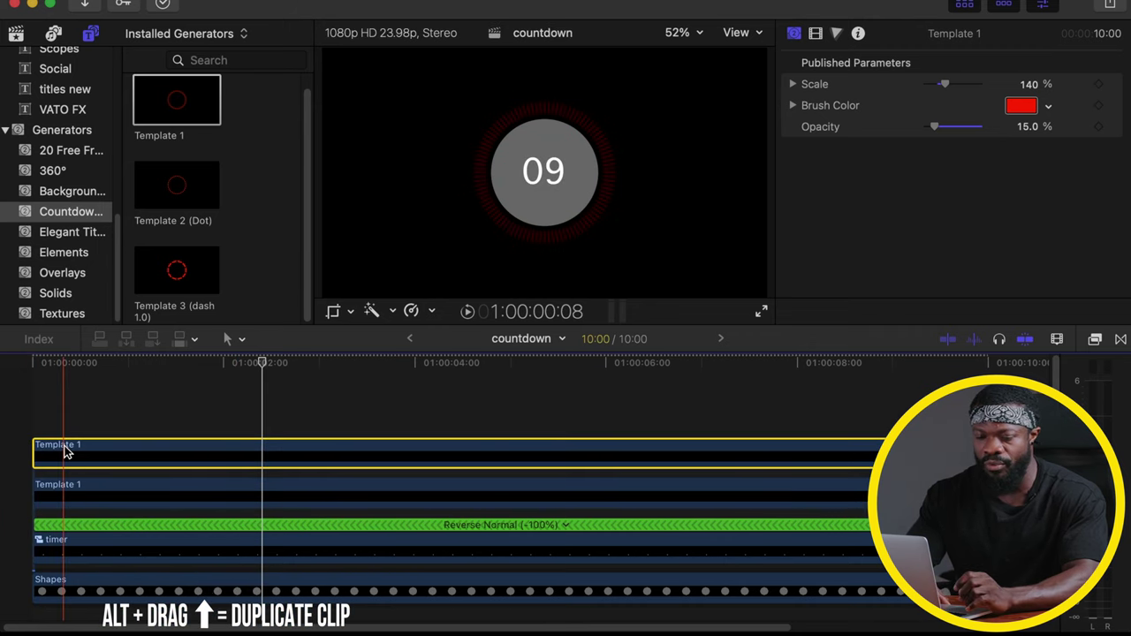
- Rename the duplicated ring clip to 'solid' and set its opacity to 100%
right_click(64, 451)
left_click(111, 349)
type("solid")
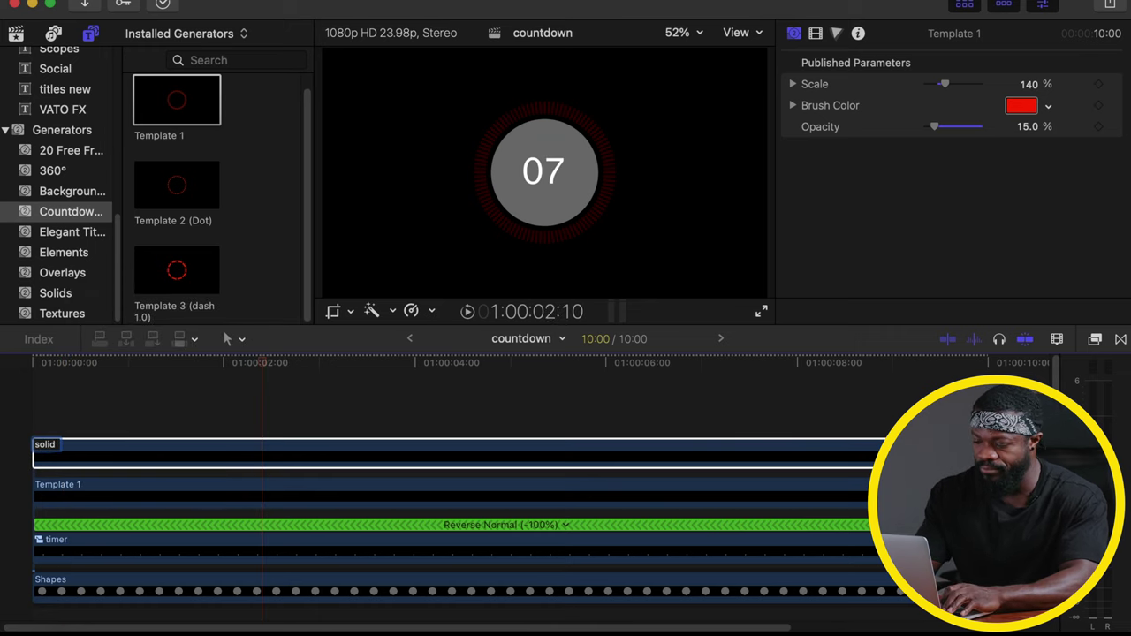
key("Return")
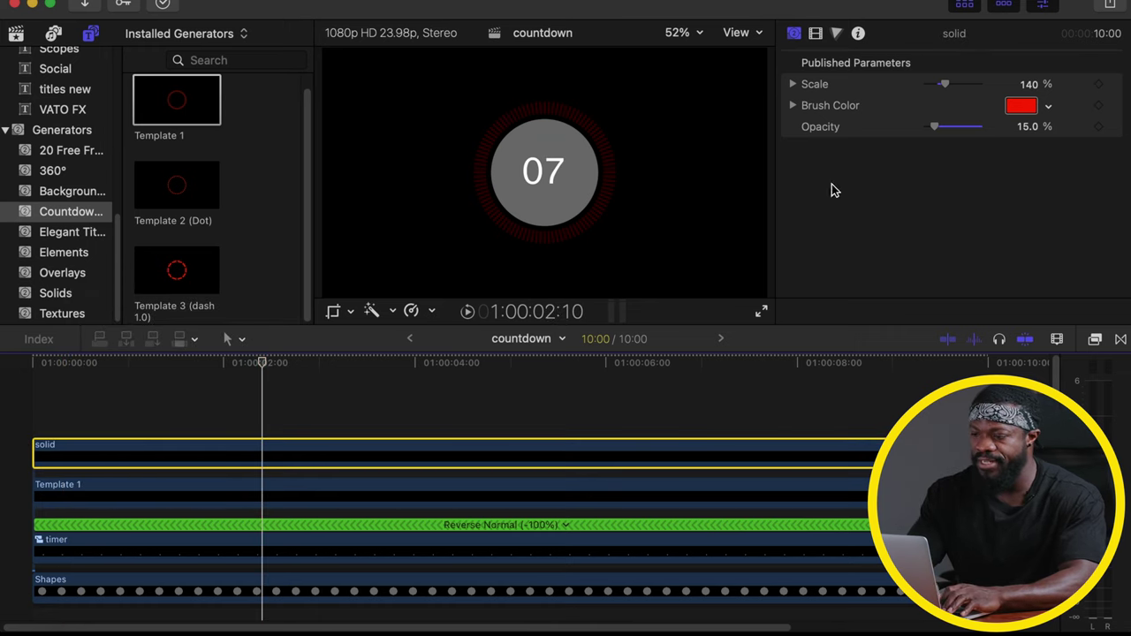
left_click(1029, 127)
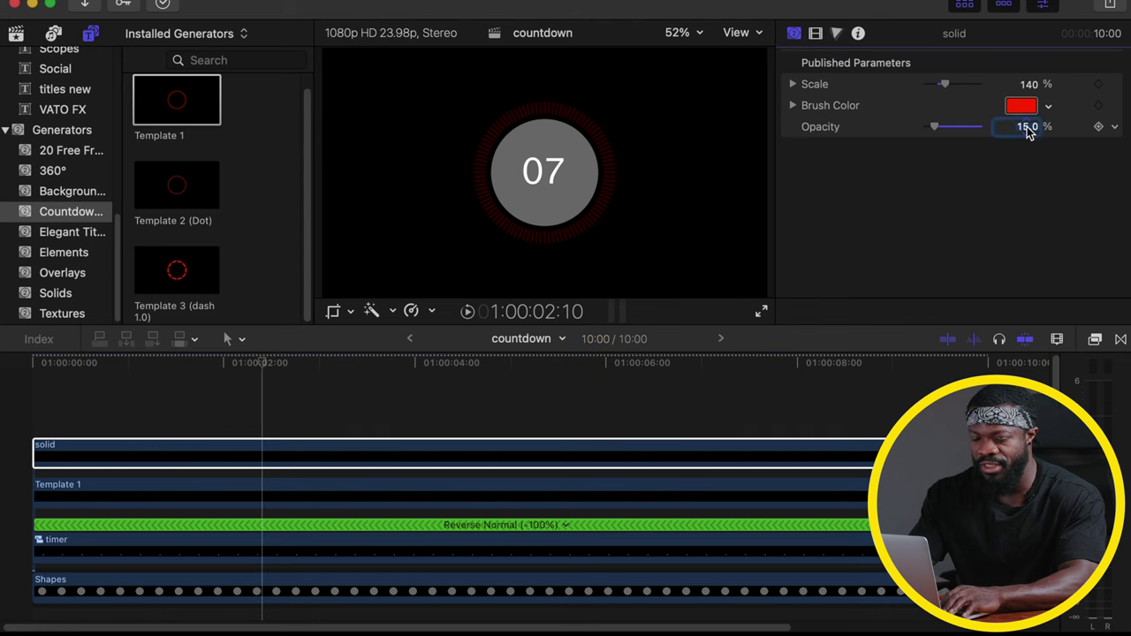
type("100")
key("Return")
- Apply the Clock transition to the solid clip's start and stretch it to about 9 seconds
scroll(265, 409, "down", 1)
left_click(266, 416)
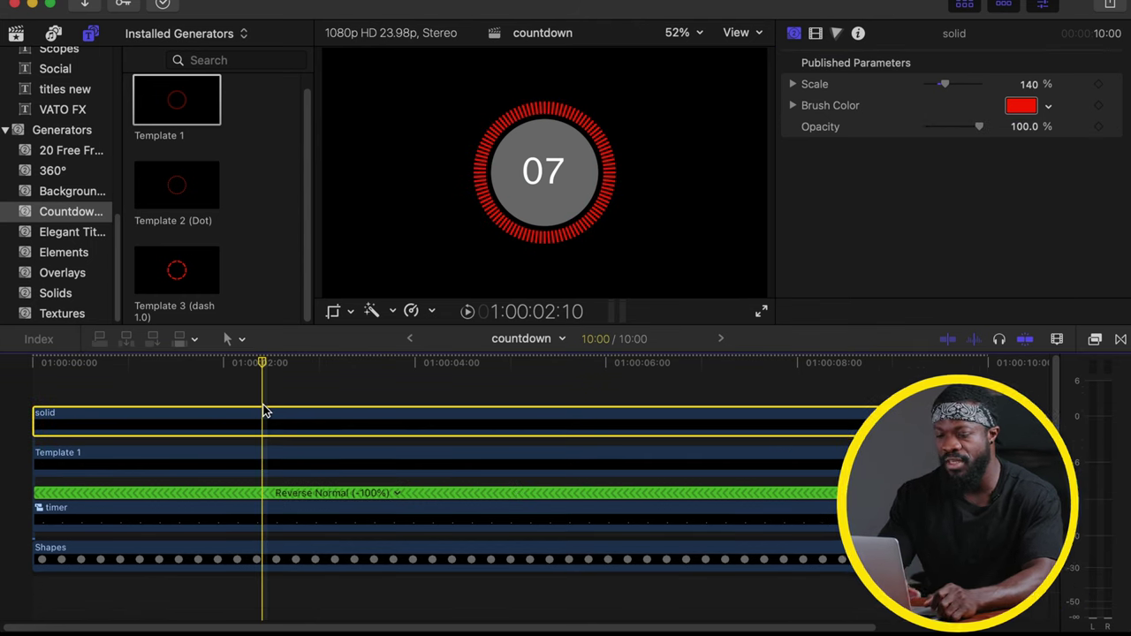
left_click(1120, 341)
left_click(790, 621)
type("clock")
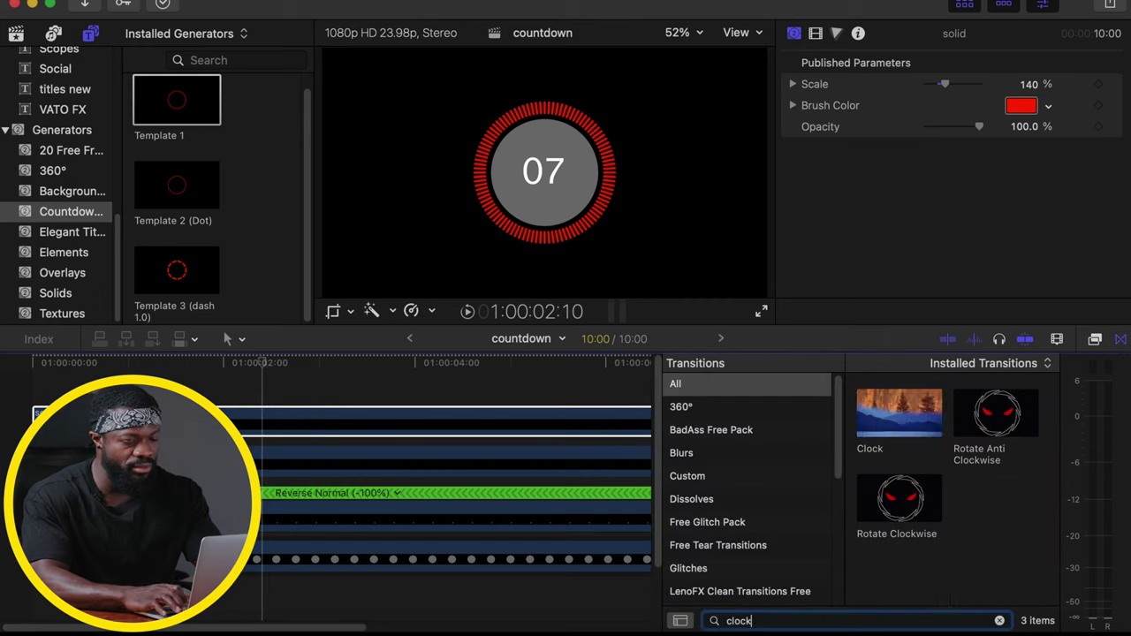
left_click_drag(899, 413, 467, 416)
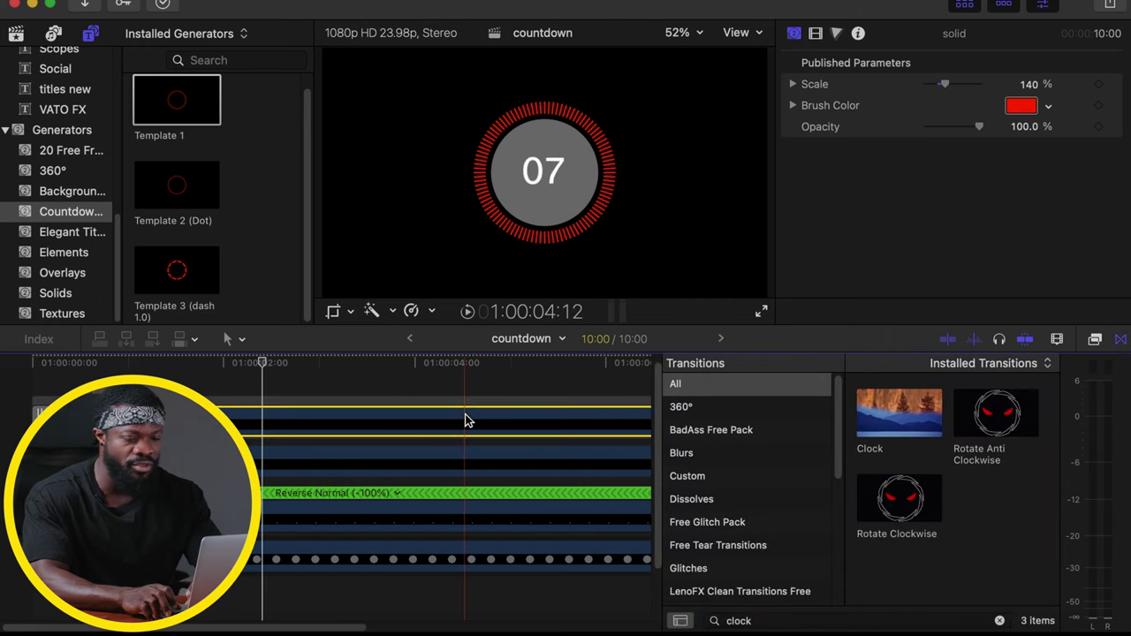
left_click(1119, 339)
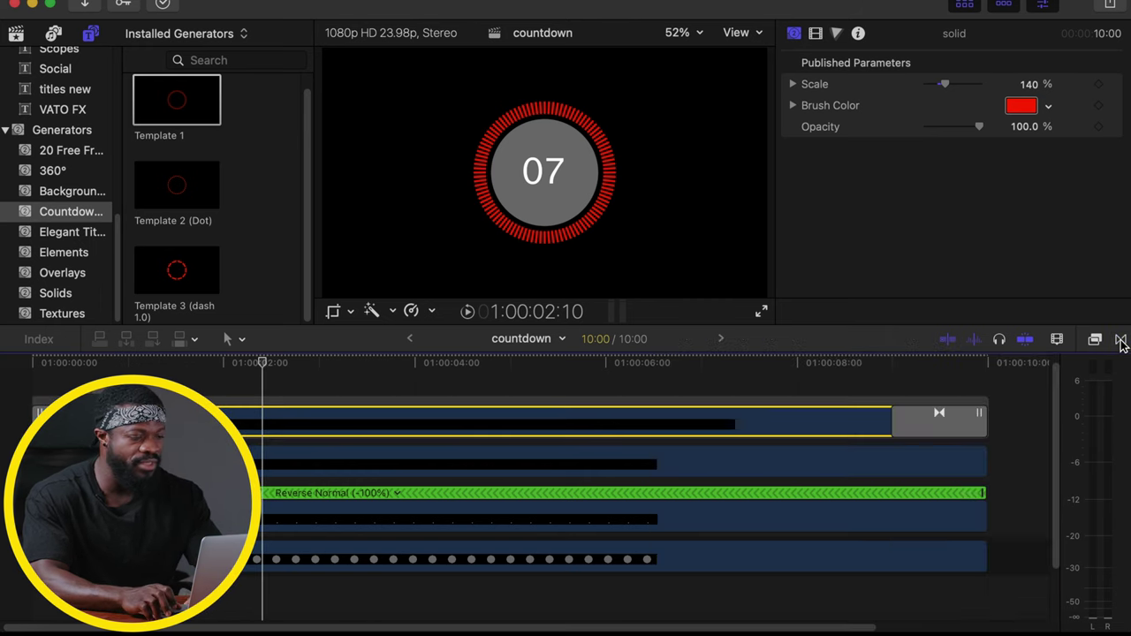
left_click(950, 428)
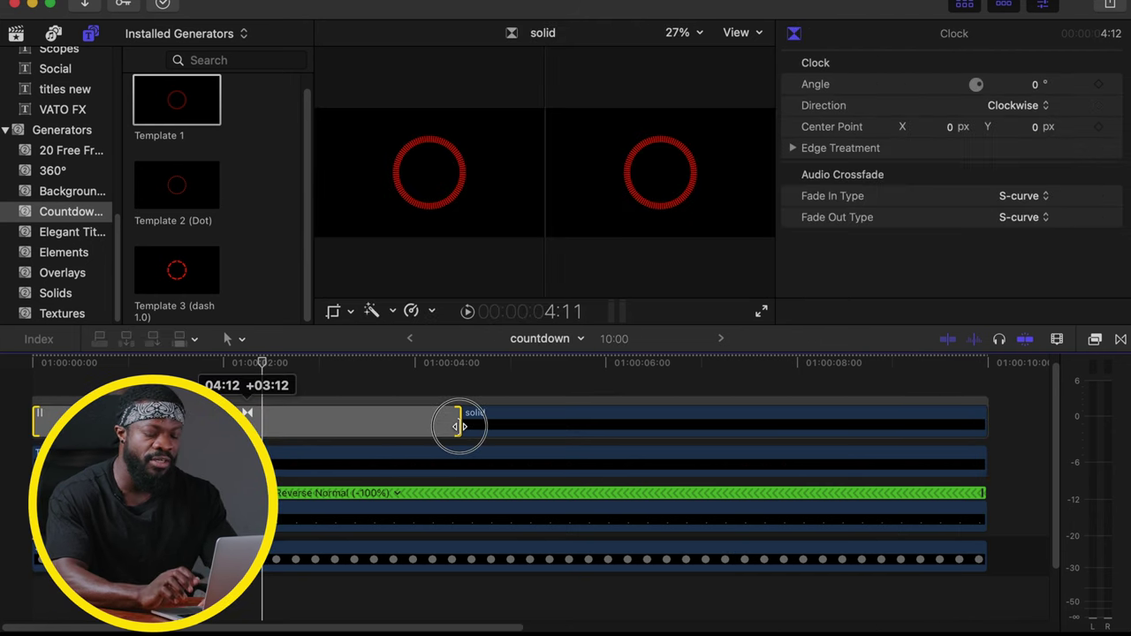
left_click_drag(455, 421, 935, 424)
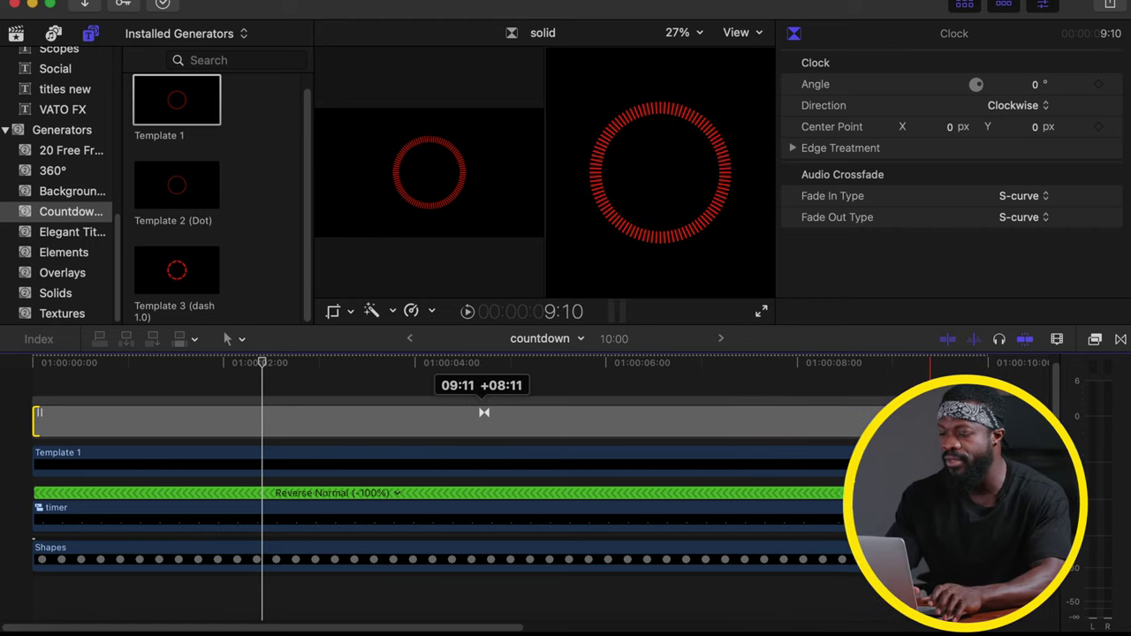
left_click(585, 427)
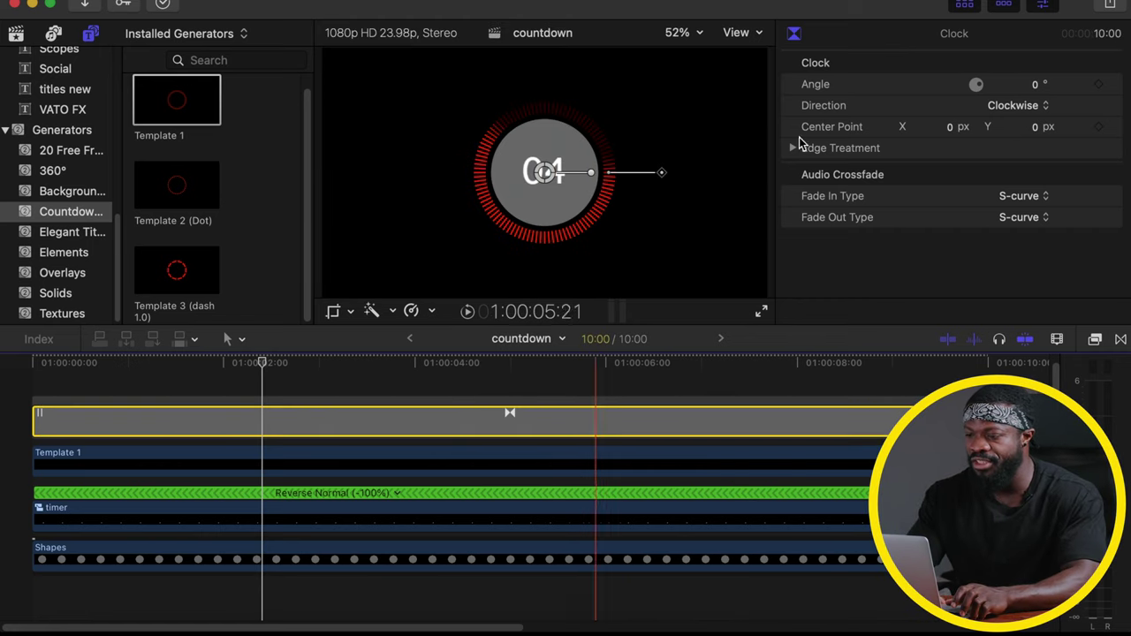
- Set the Clock wipe's angle to 90 and its edge border to 0
left_click(1035, 84)
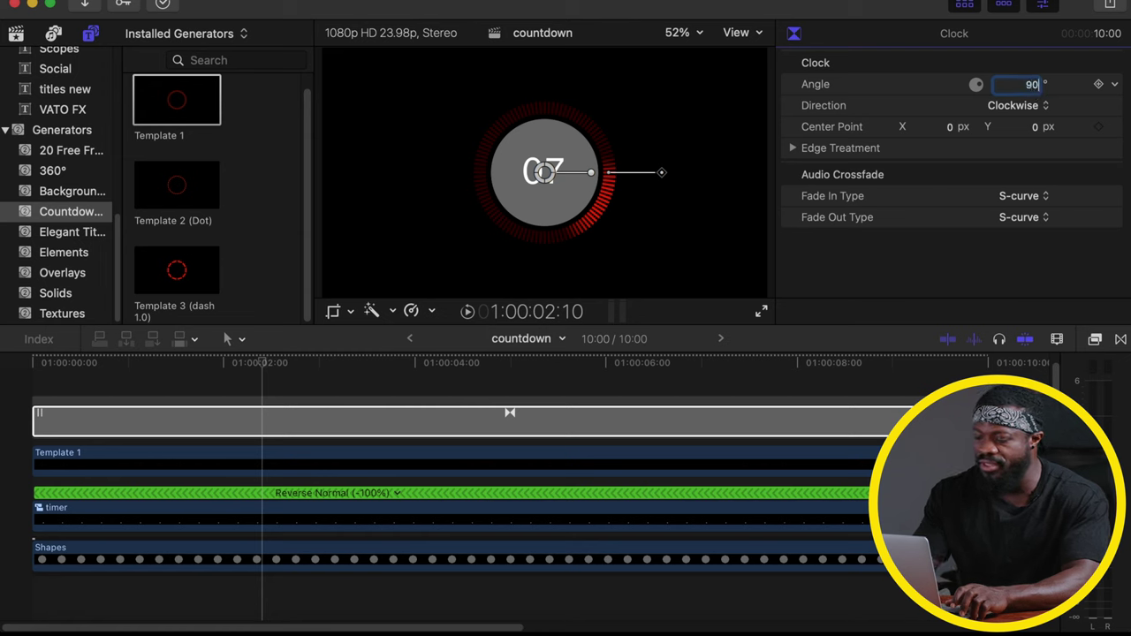
left_click(792, 147)
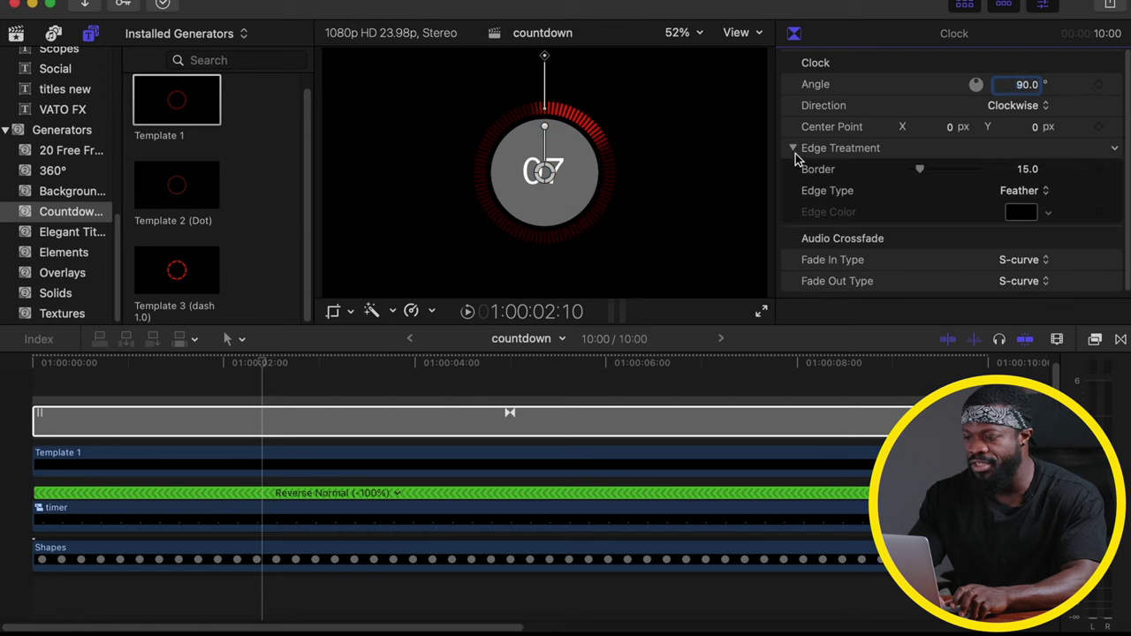
left_click(1022, 170)
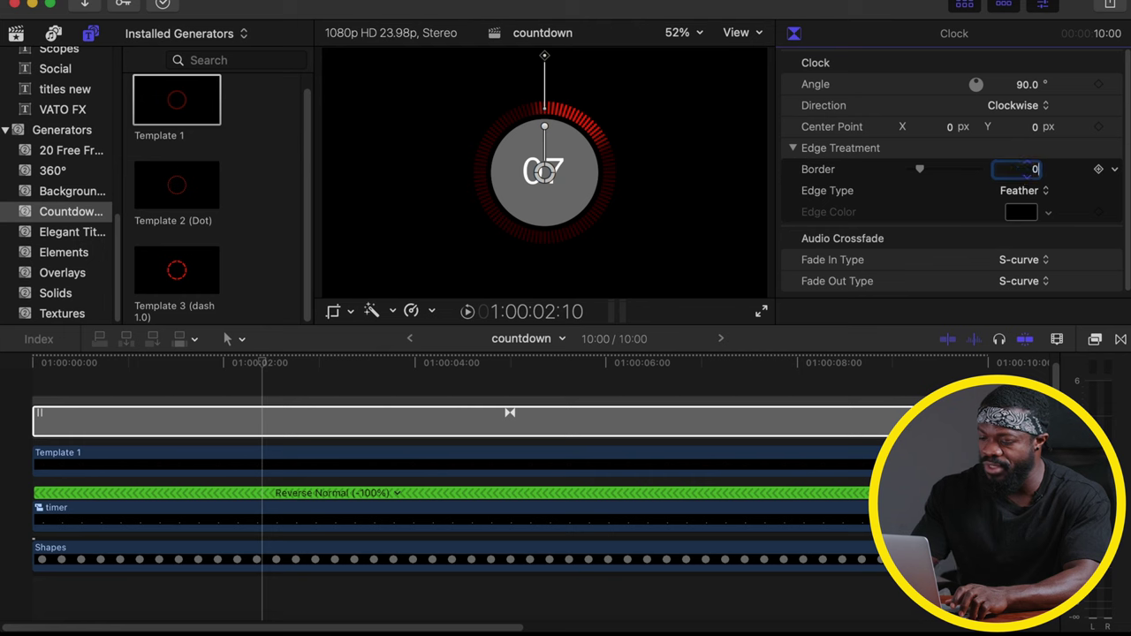
type("0")
key("Return")
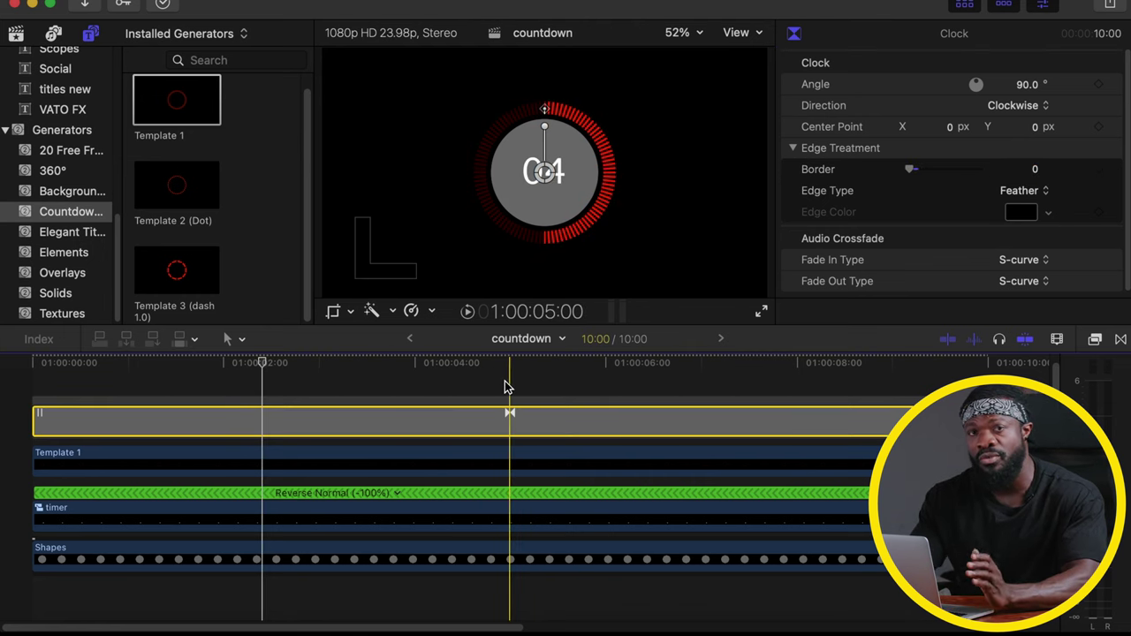
- Keep the wipe direction on Clockwise and play the countdown from the start
left_click(1010, 104)
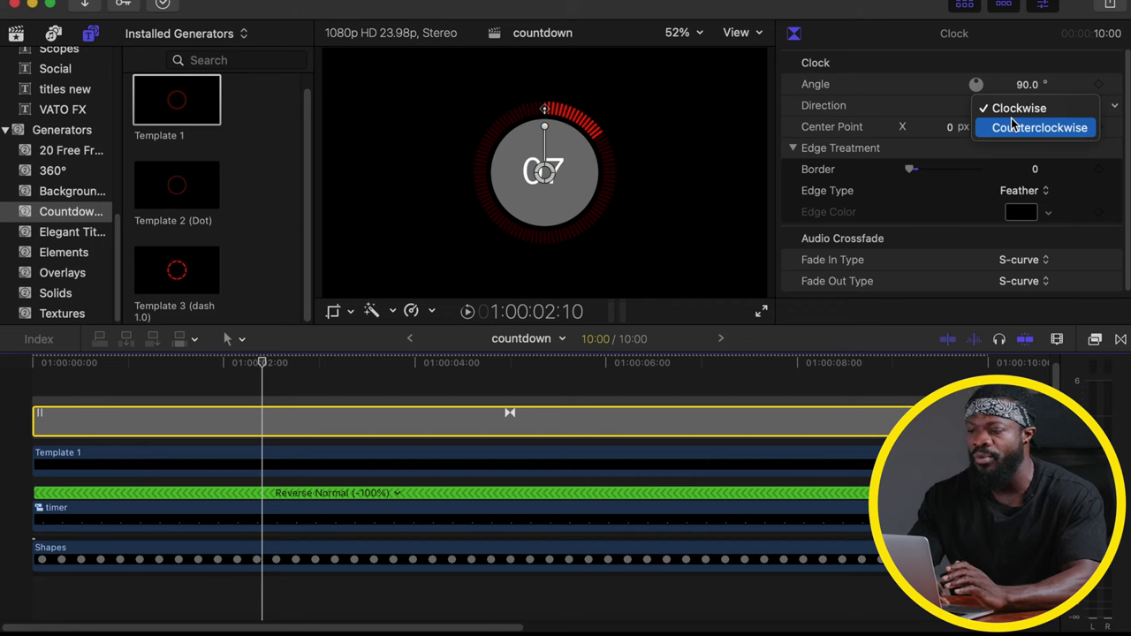
left_click(32, 376)
key("space")
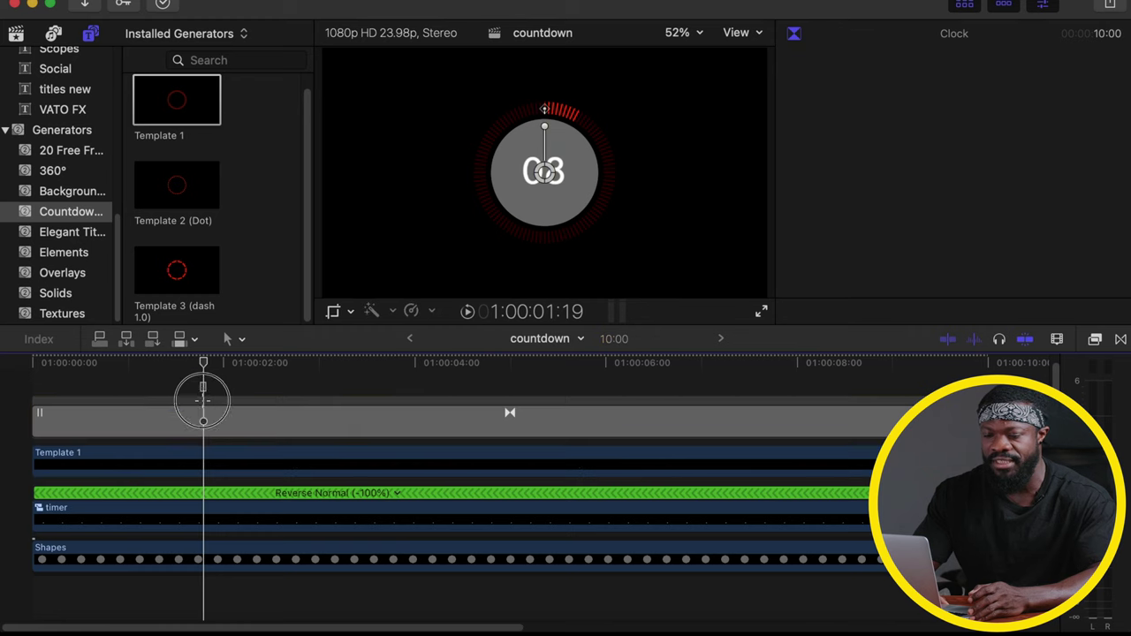
left_click(202, 451)
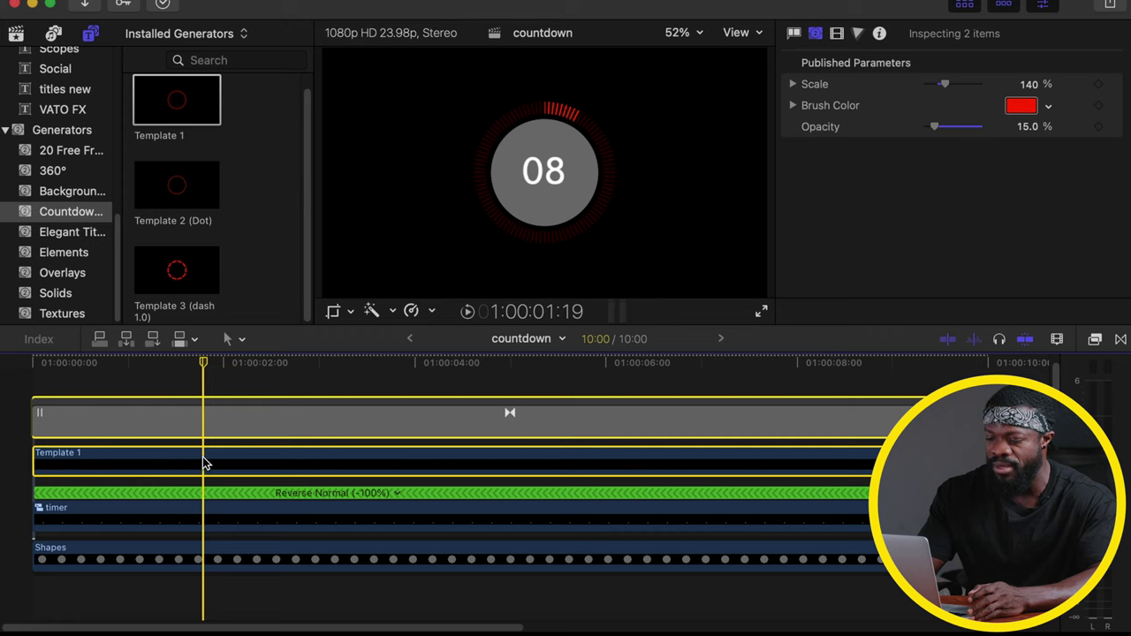
- Delete the solid and Template 1 clips, then duplicate Shapes above as 'small circle'
key("Delete")
left_click(241, 557)
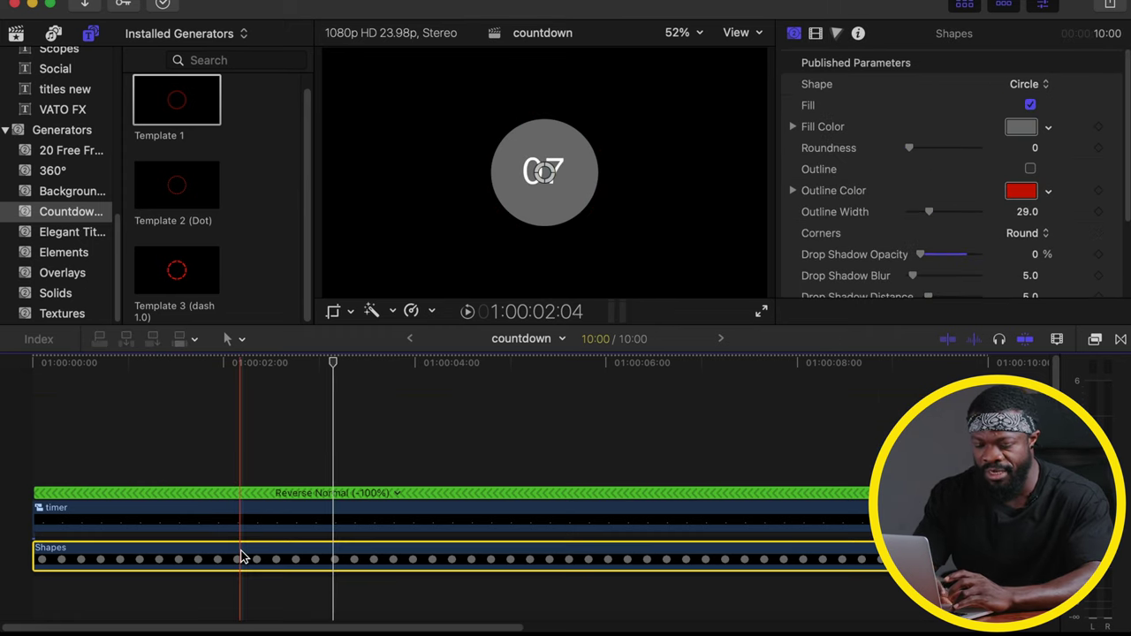
left_click_drag(243, 557, 57, 518)
left_click(58, 518)
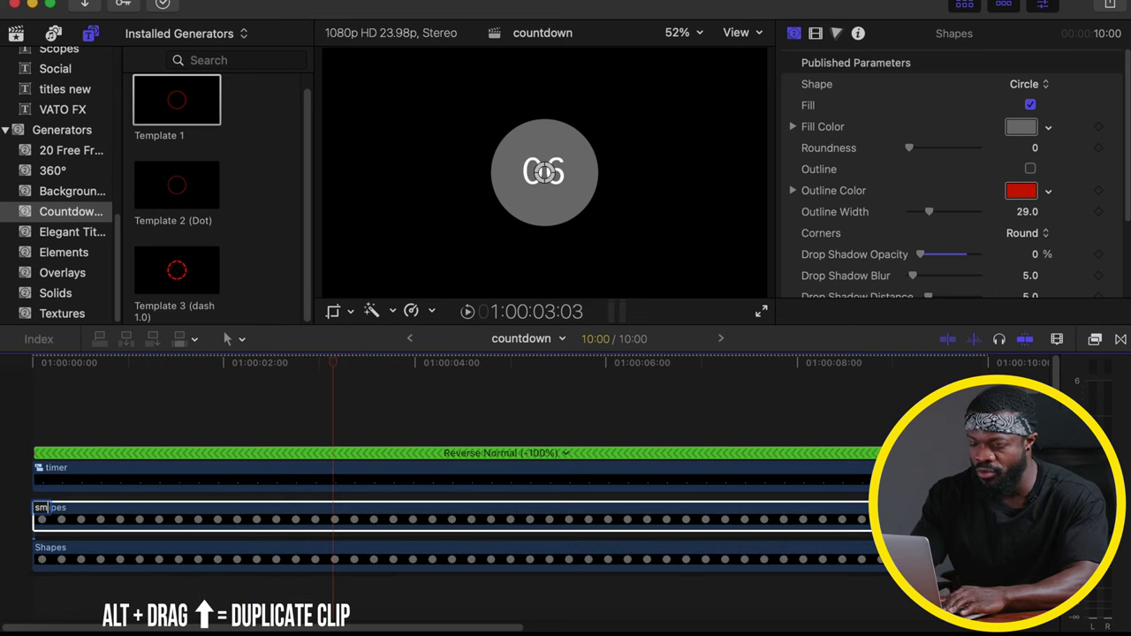
type("small circle")
key("Return")
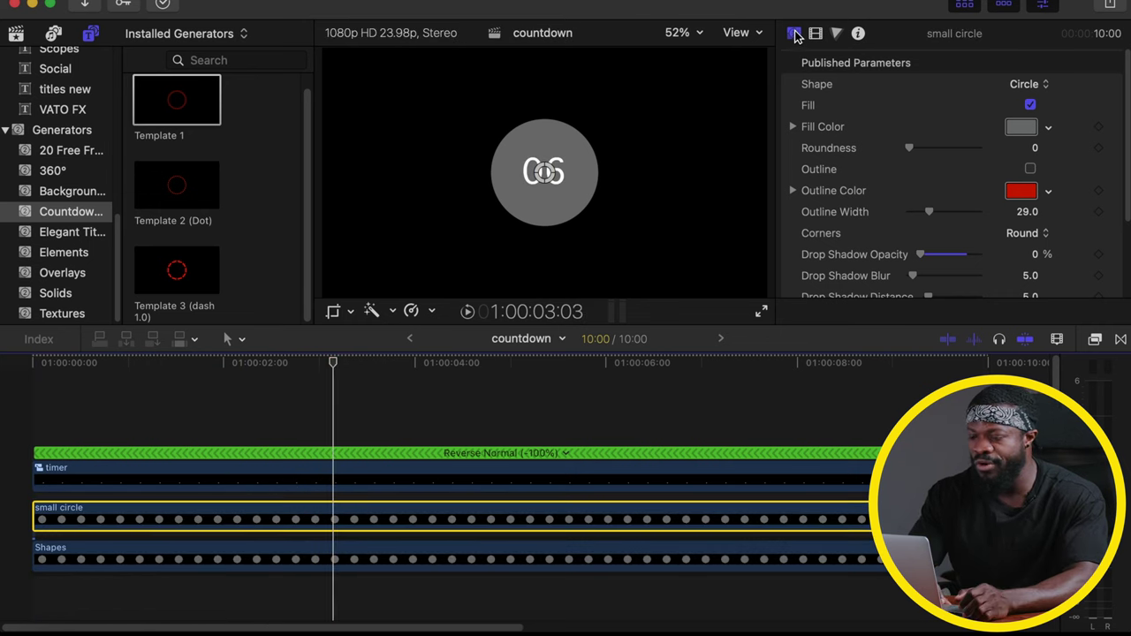
- Turn off the small circle's fill and give it a grey outline of width 29
left_click(1031, 107)
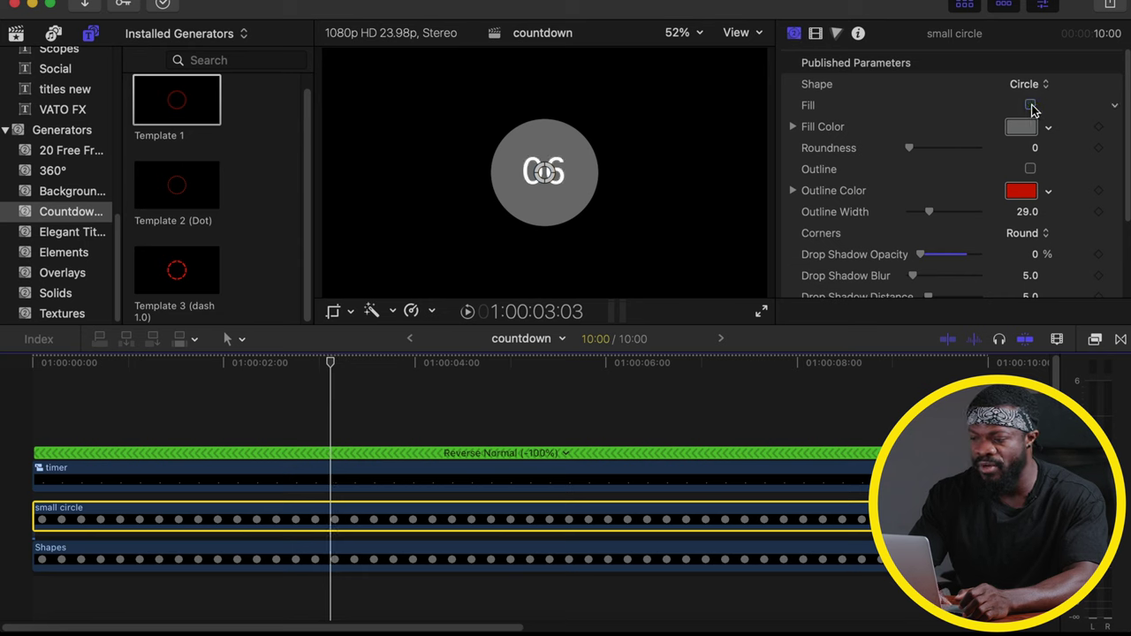
left_click(1022, 192)
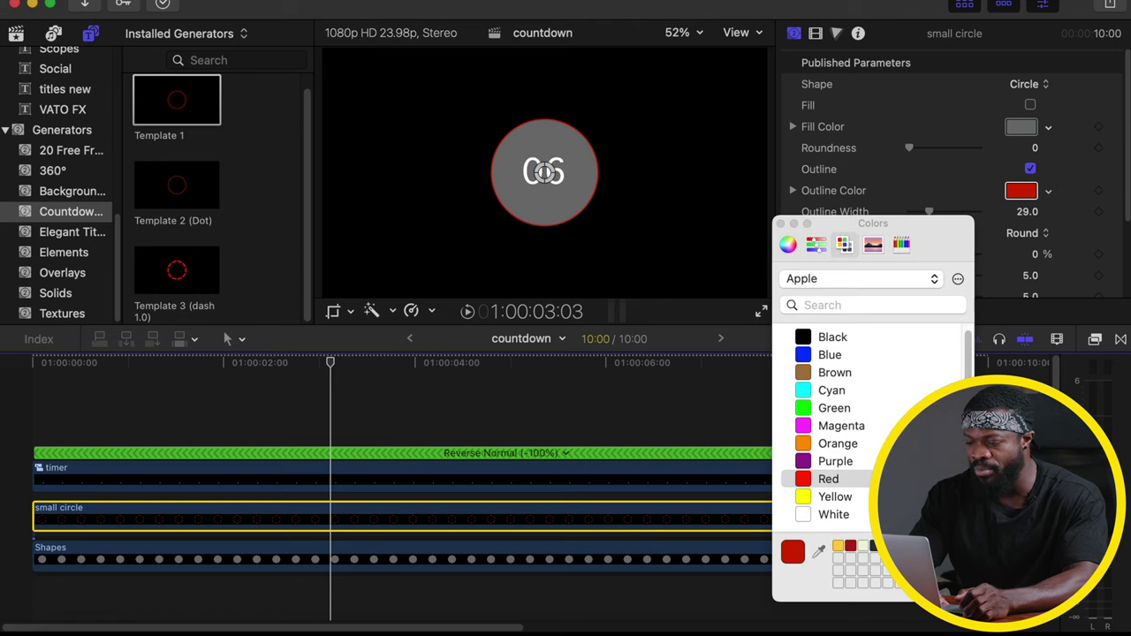
left_click(819, 551)
left_click(530, 194)
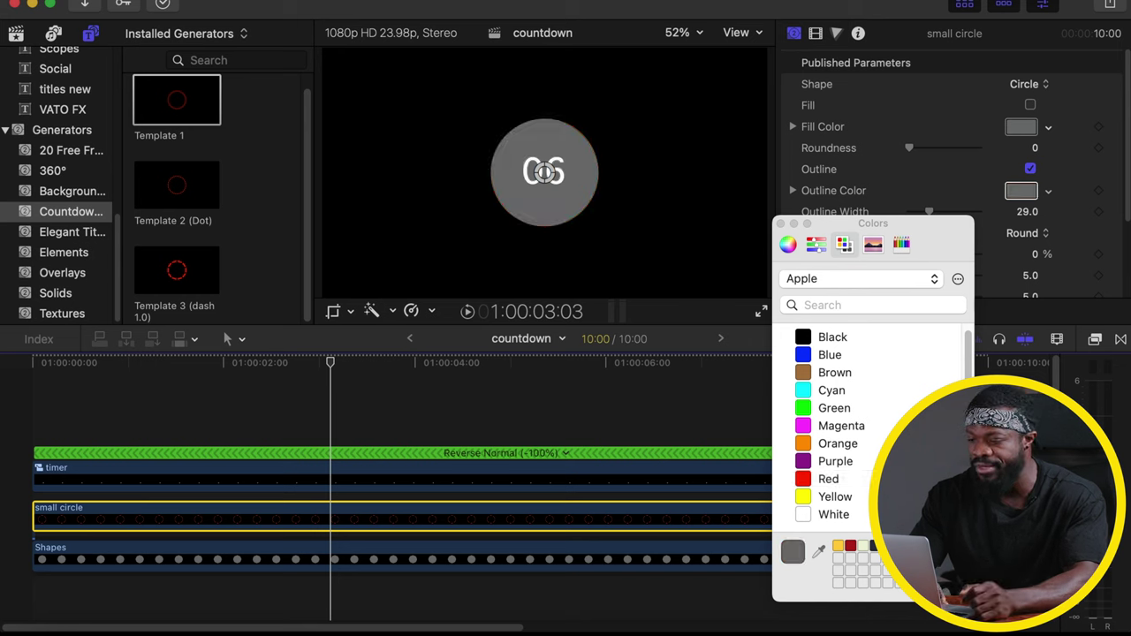
left_click(780, 224)
scroll(818, 221, "down", 2)
left_click(1027, 160)
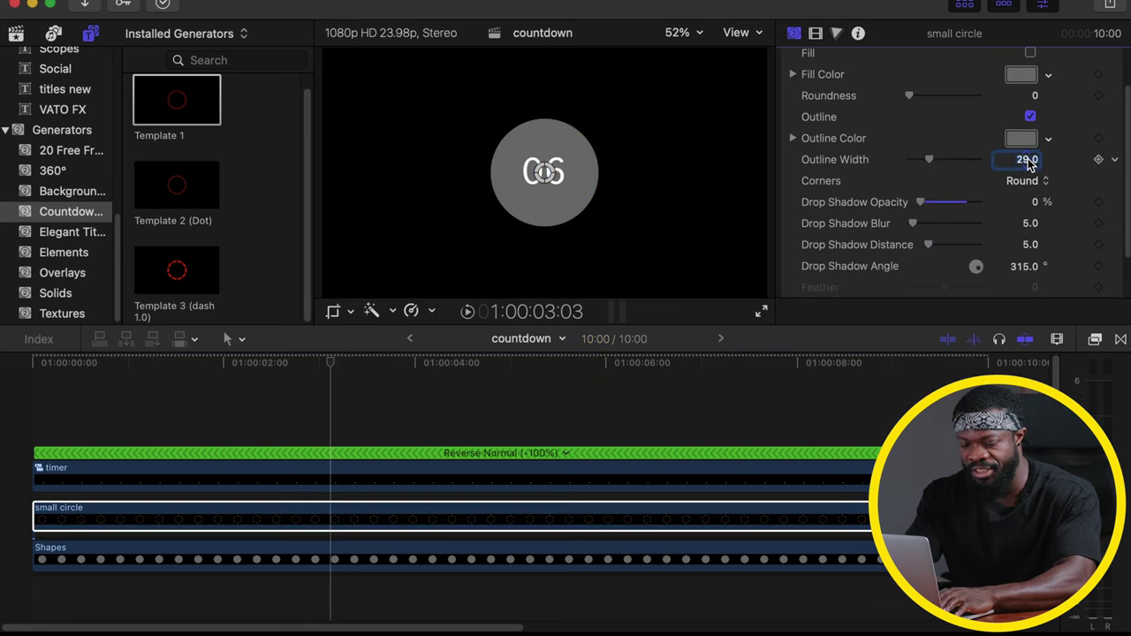
type("33")
key("Return")
- Scale the small circle to 65% overall
left_click(823, 35)
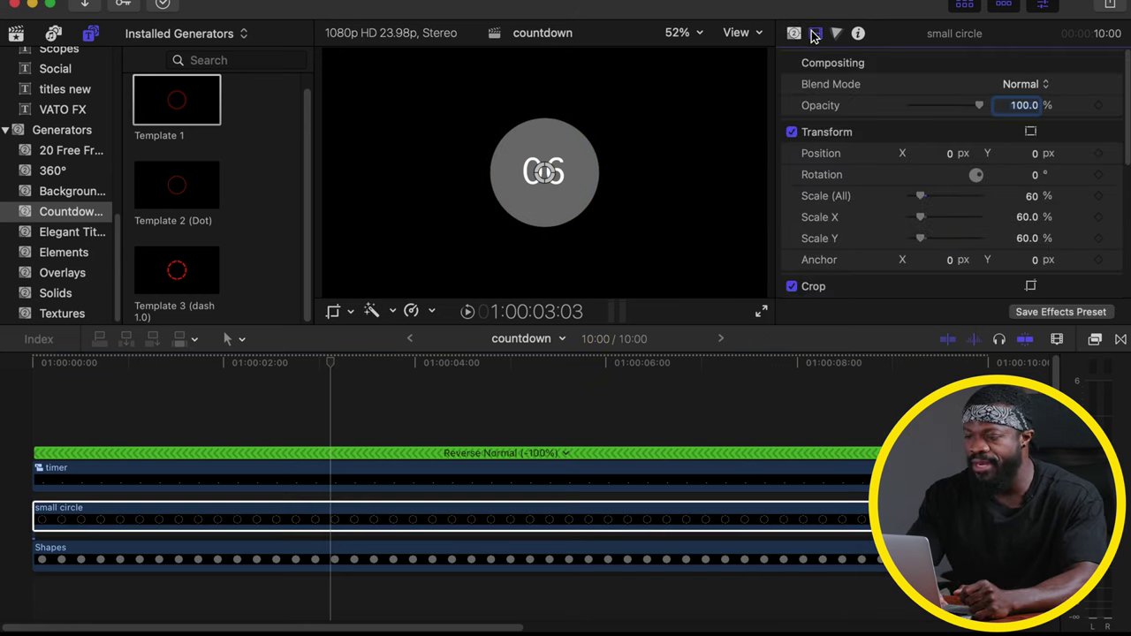
left_click(1034, 196)
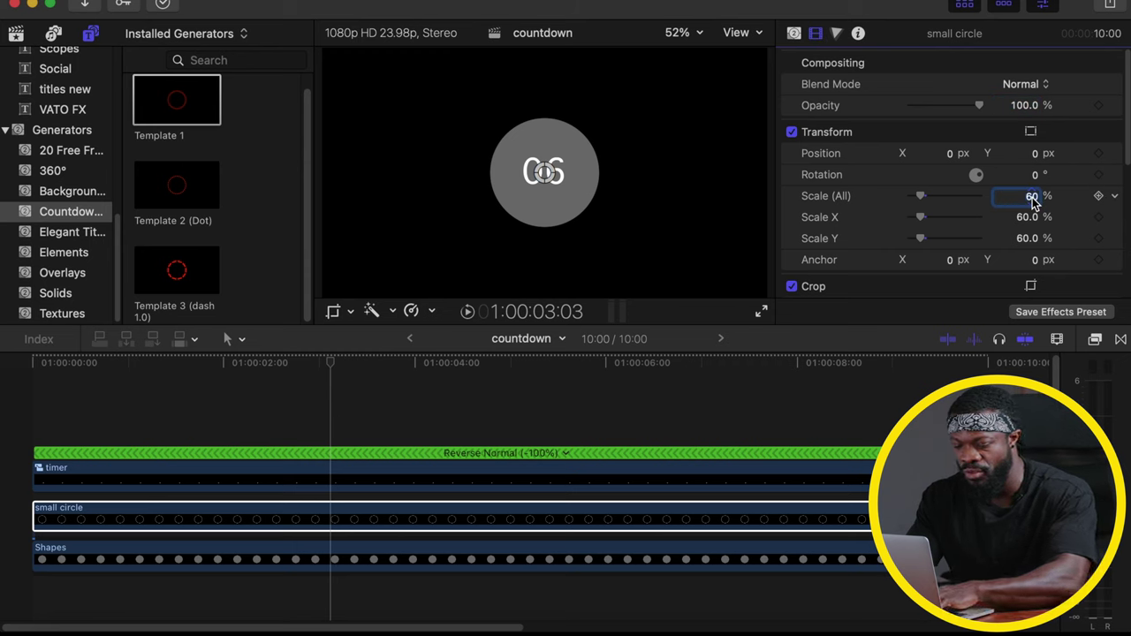
type("65")
key("Return")
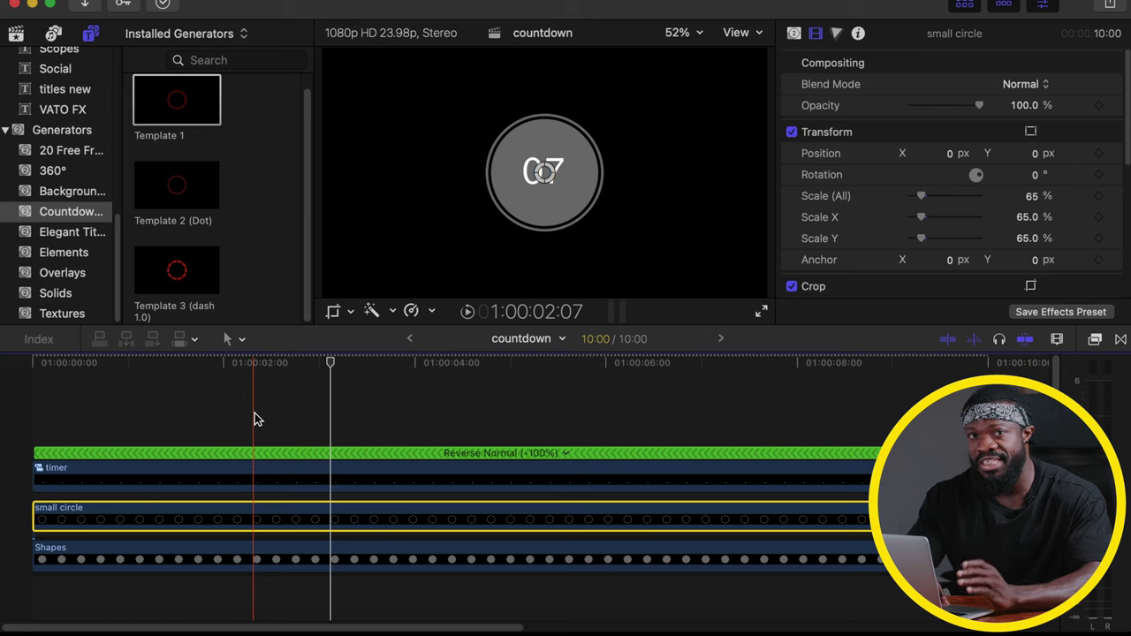
left_click(247, 413)
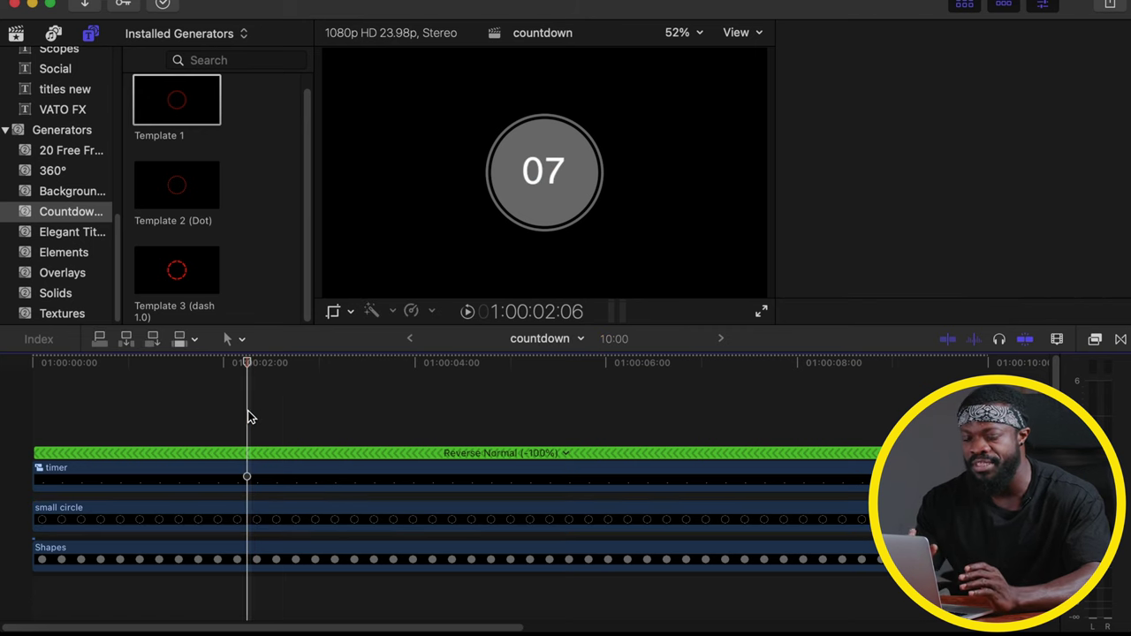
left_click(162, 510)
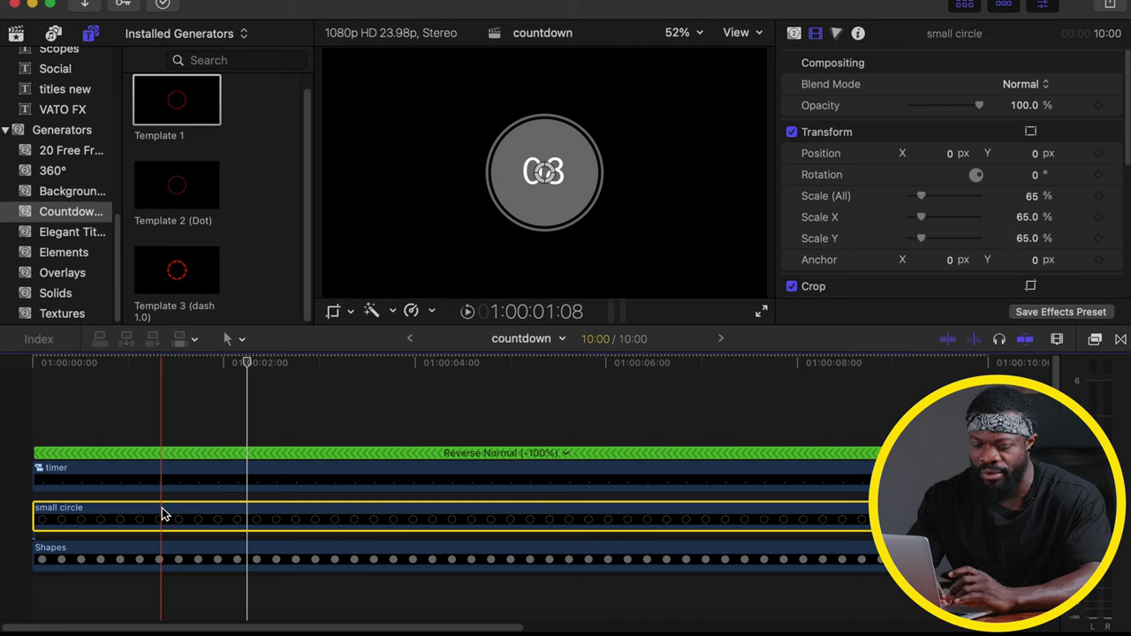
- Duplicate the small circle as 'middle circle' and make its outline green
left_click_drag(162, 511, 164, 473)
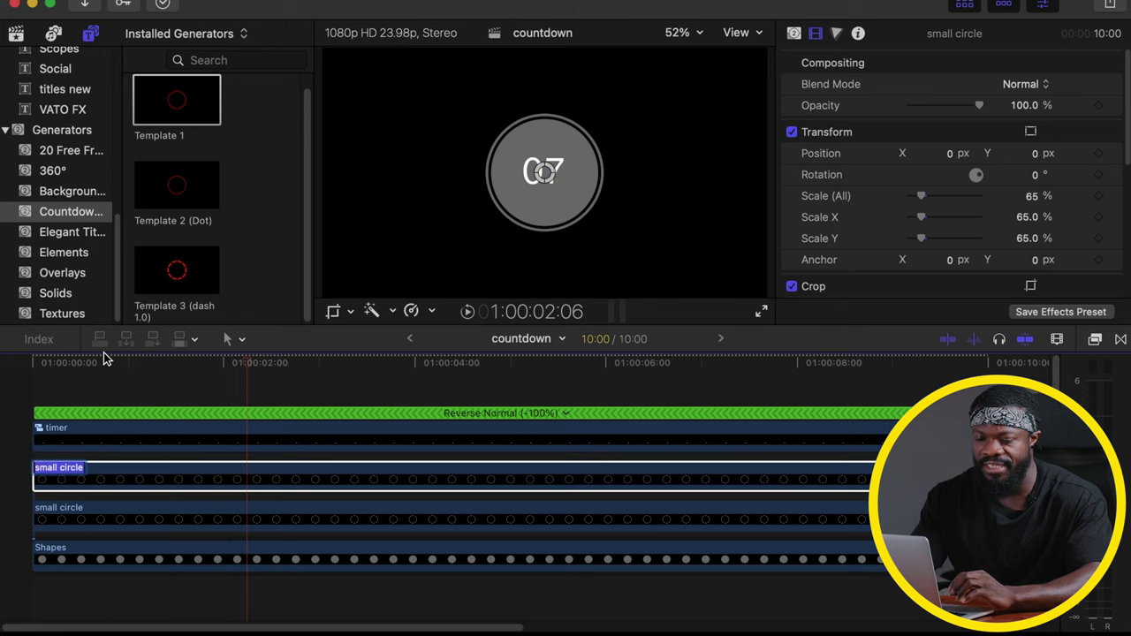
left_click(39, 467)
type("middle")
key("Return")
left_click(792, 35)
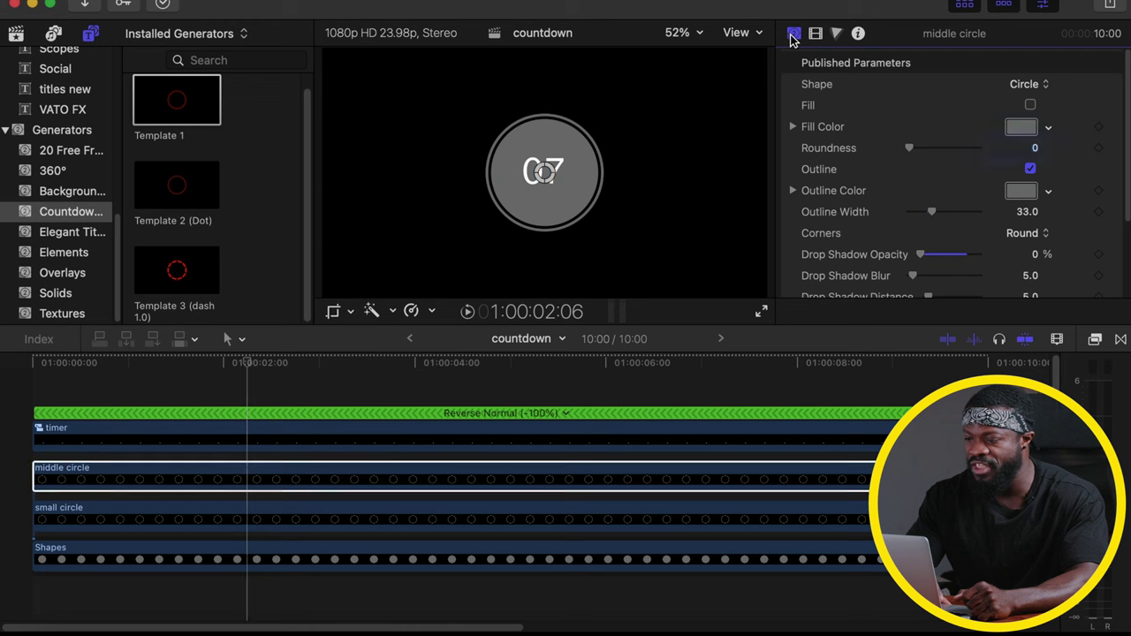
left_click(1025, 194)
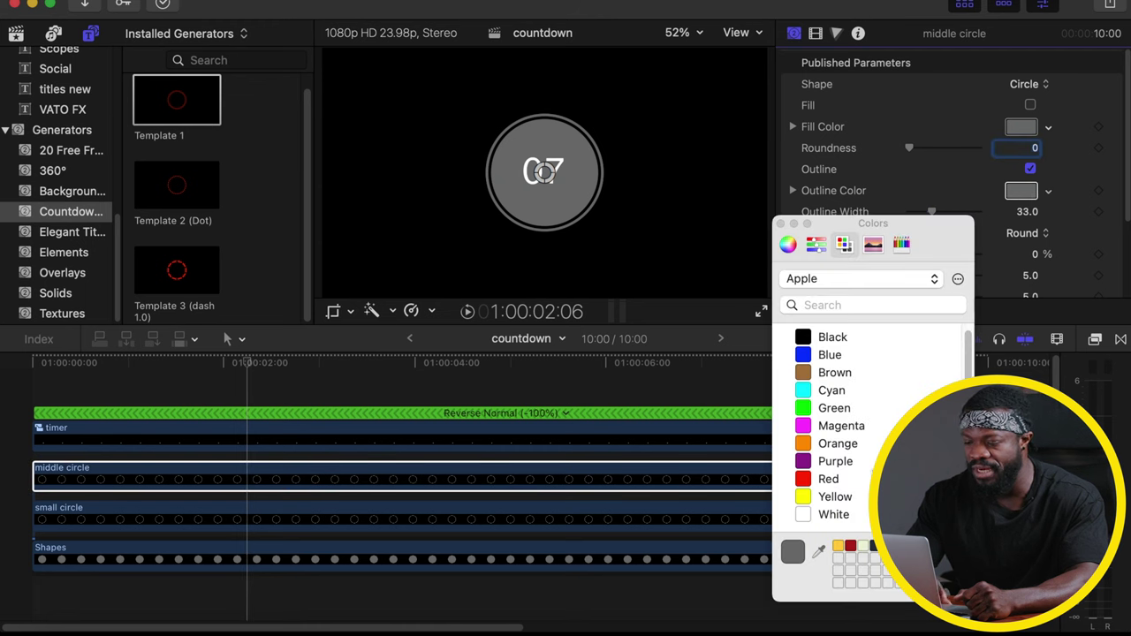
left_click(800, 409)
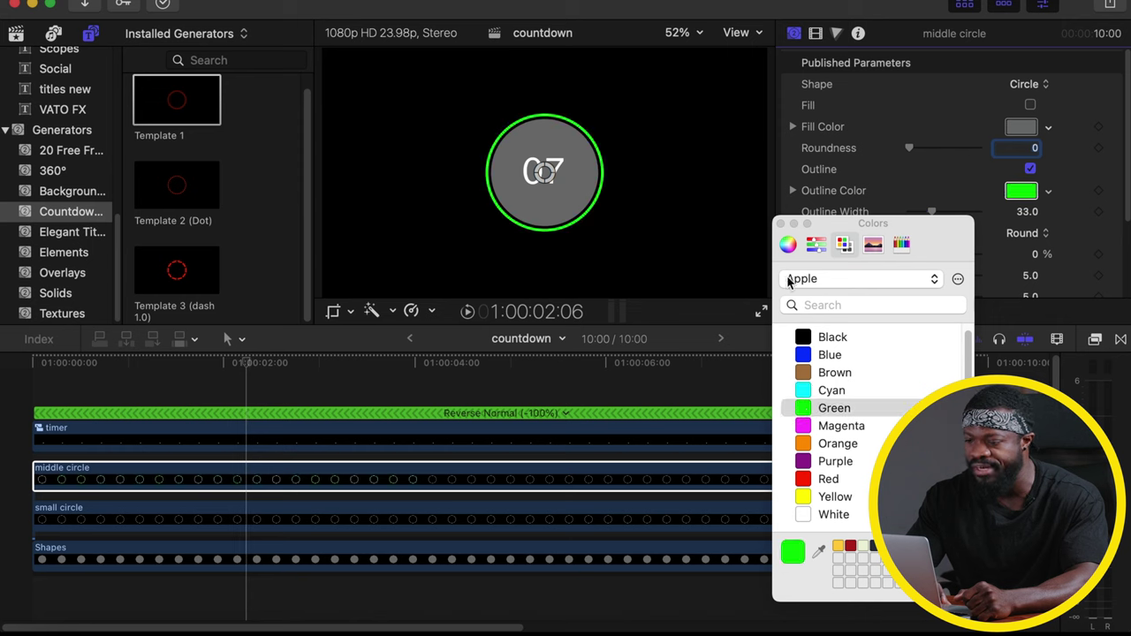
left_click(781, 225)
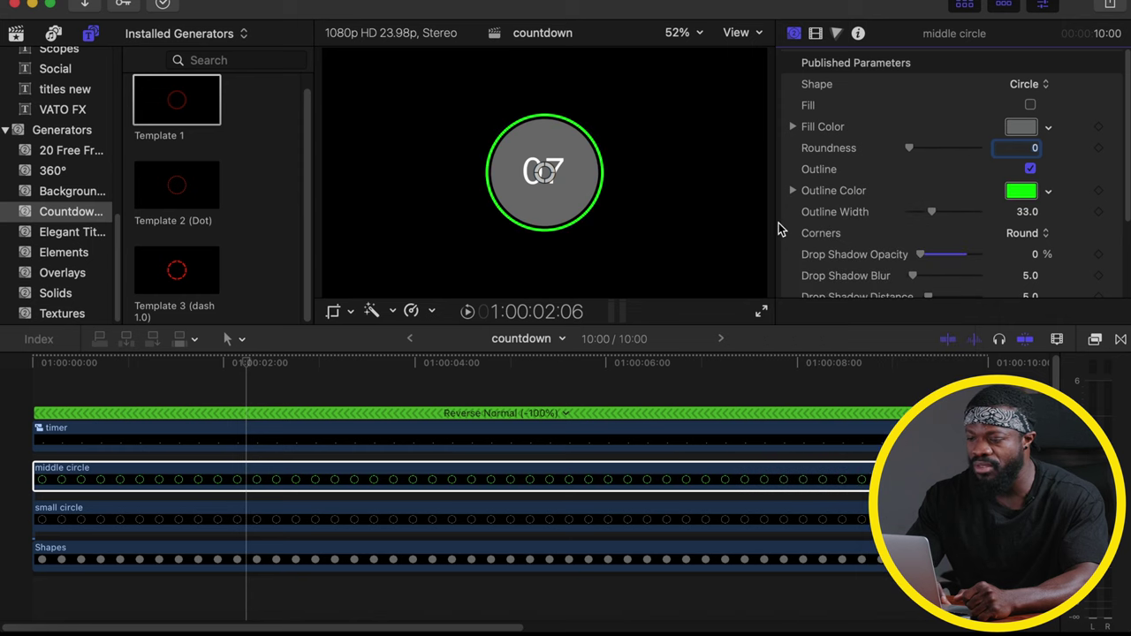
- Scale the middle circle to 62% and view the preview at 100% zoom
left_click(814, 35)
left_click(1031, 196)
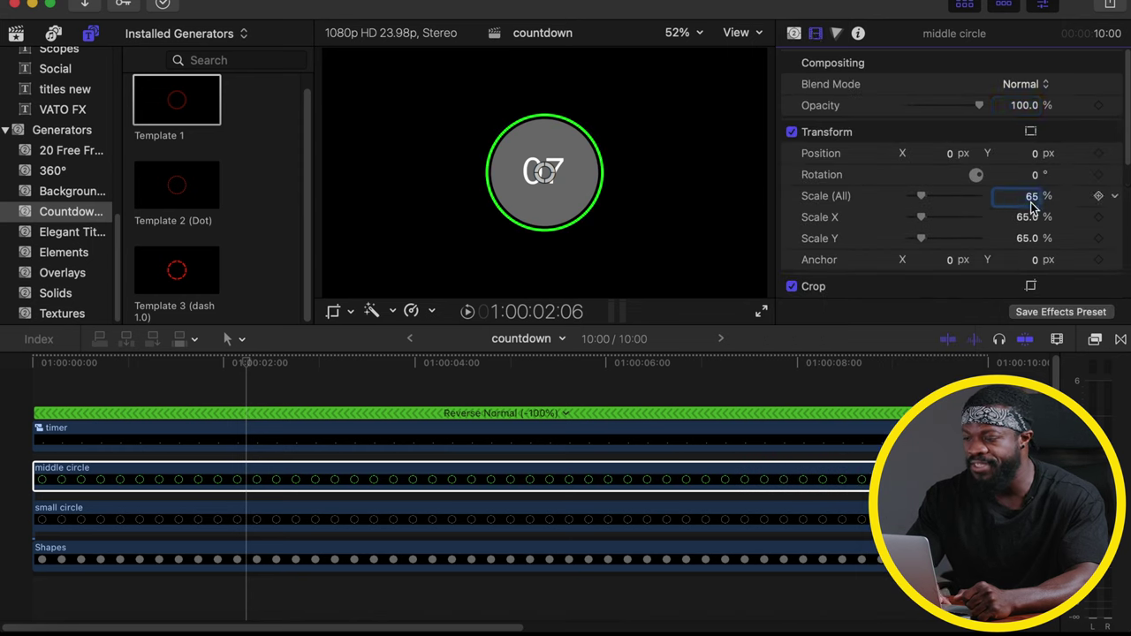
type("62")
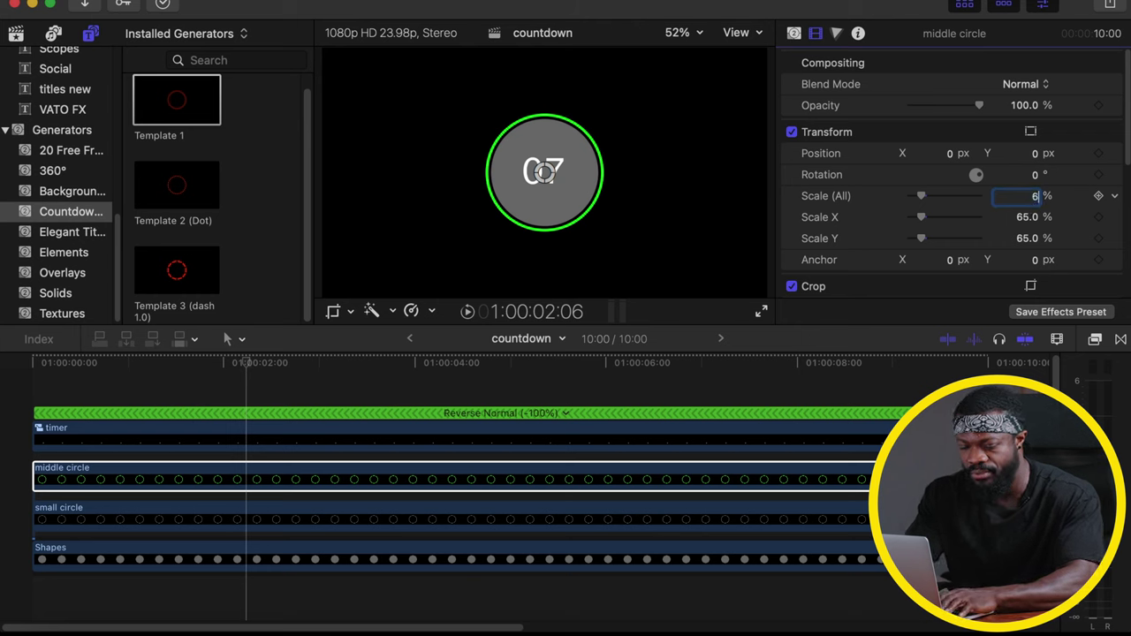
key("Return")
left_click(681, 35)
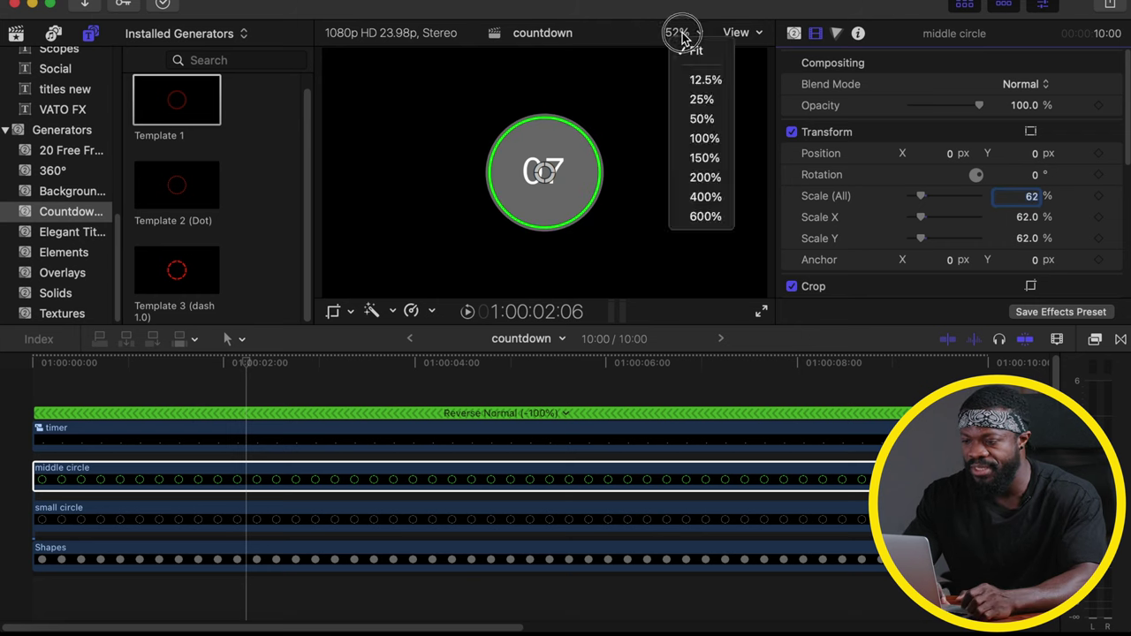
left_click(700, 140)
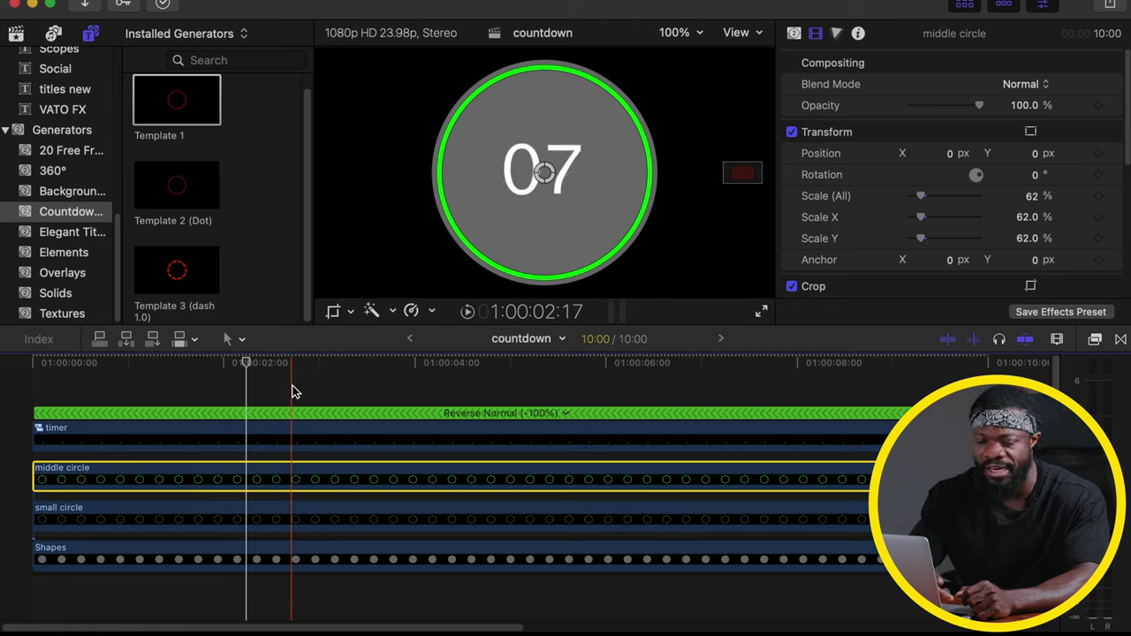
left_click(111, 477)
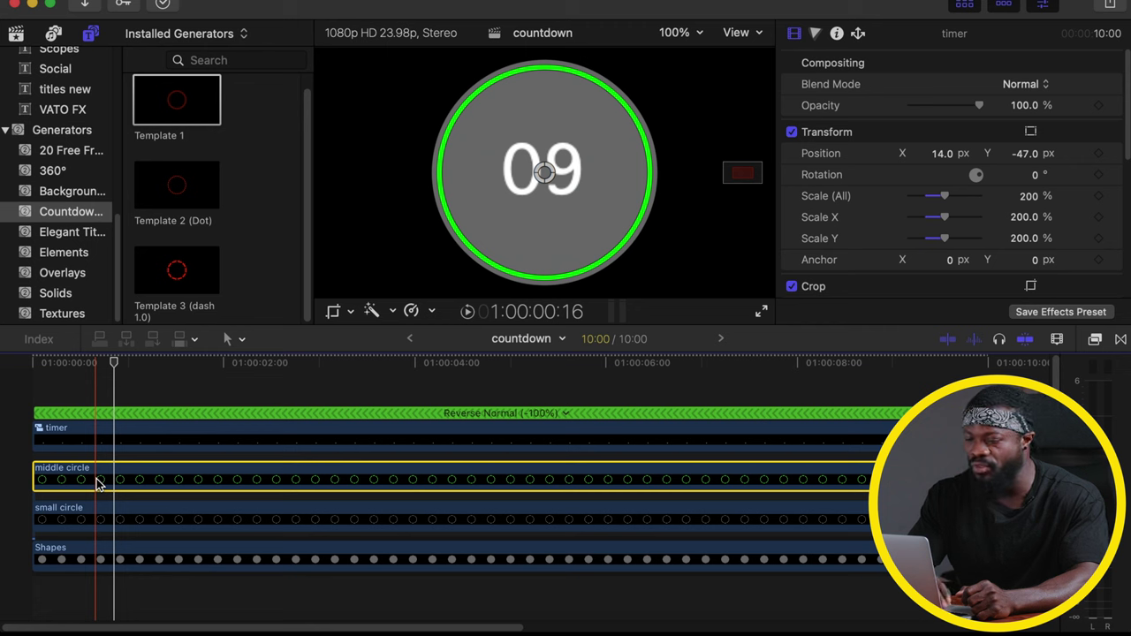
- Apply the Clock transition to the middle circle and stretch it across the whole clip
left_click(1120, 343)
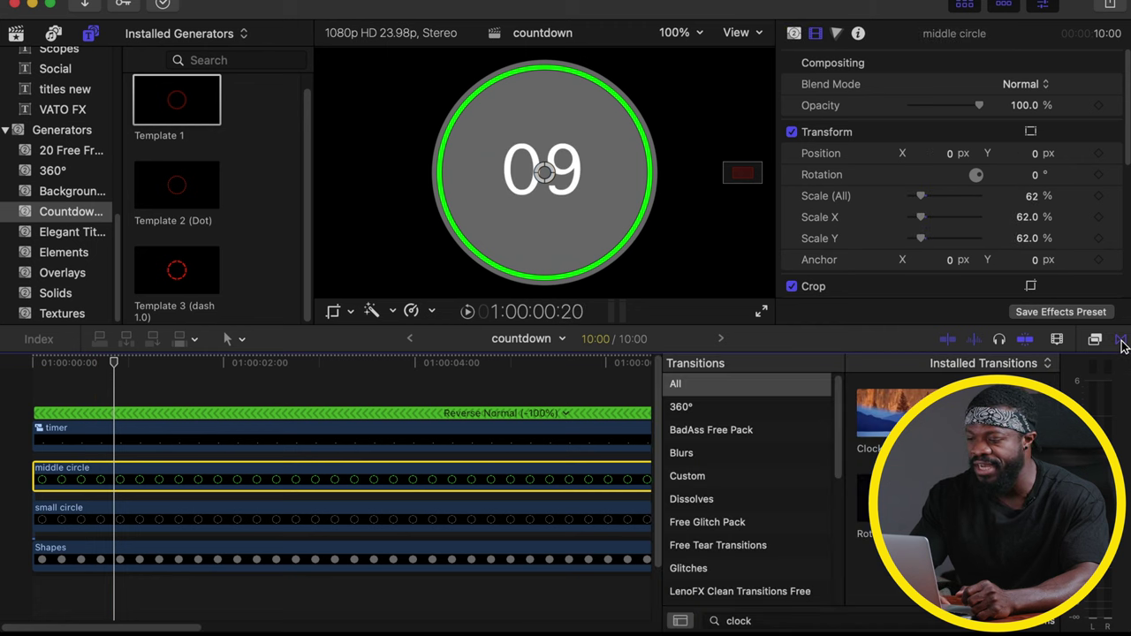
left_click(892, 412)
left_click_drag(894, 414, 366, 484)
left_click(1119, 339)
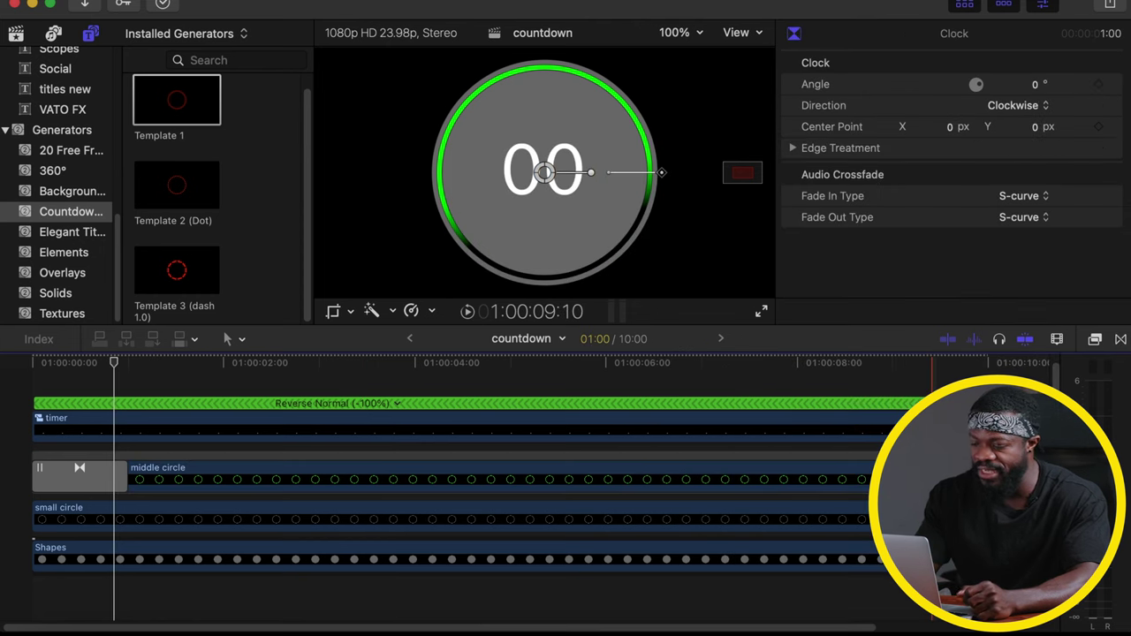
key("super+shift+a")
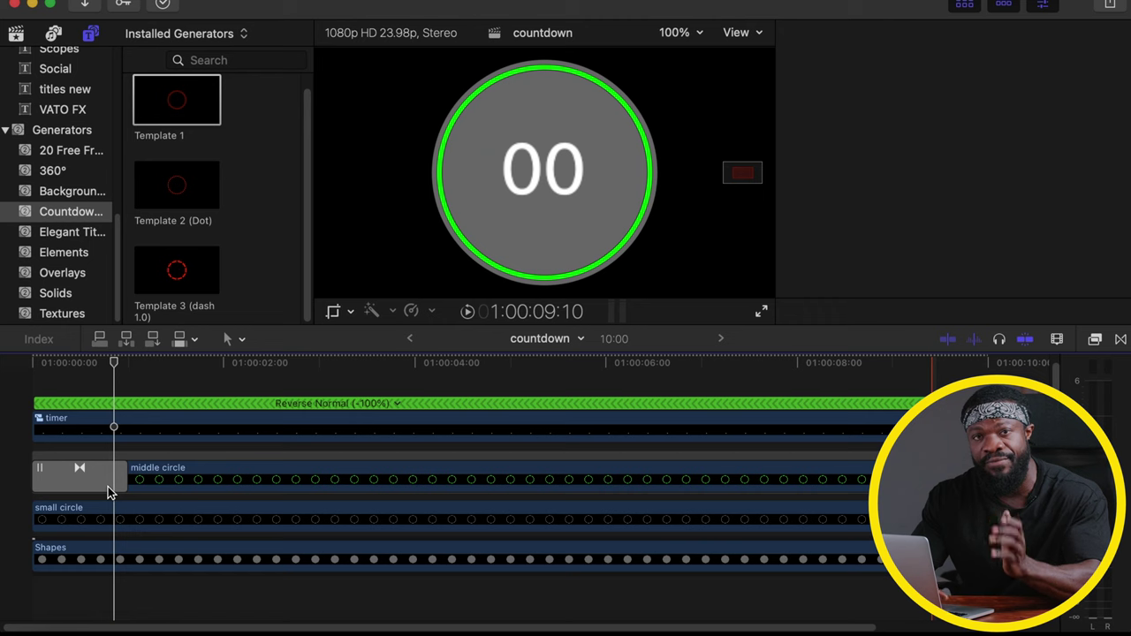
key("super+4")
left_click_drag(122, 477, 980, 477)
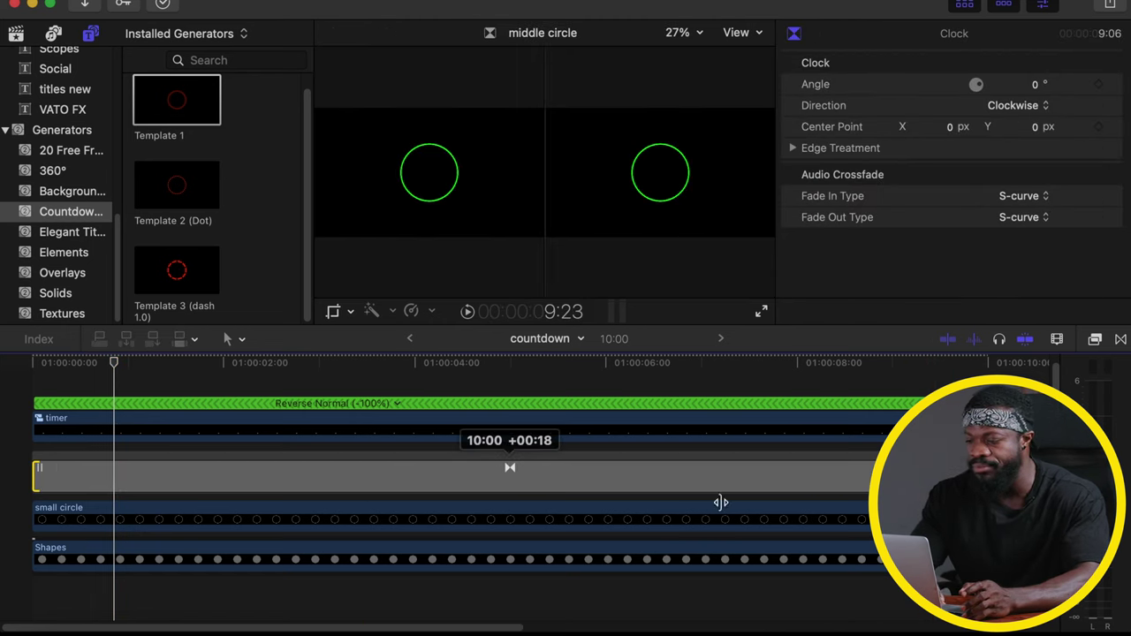
left_click(366, 479)
- Set the Clock transition's angle to 90° and expand its edge treatment
left_click(368, 384)
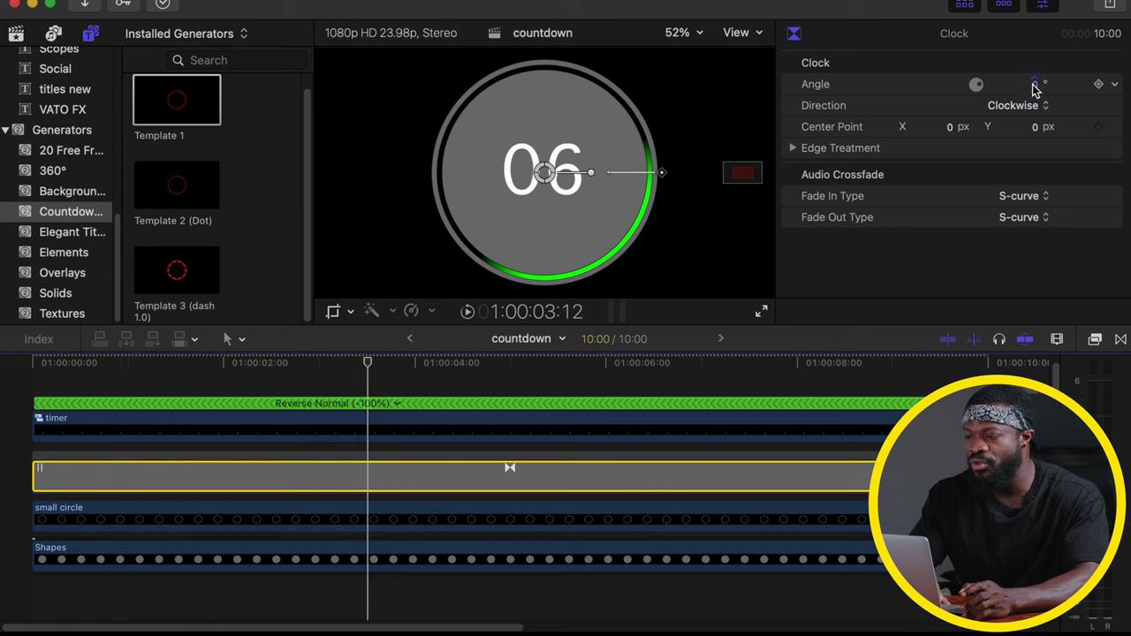
left_click(1033, 84)
type("90")
key("Return")
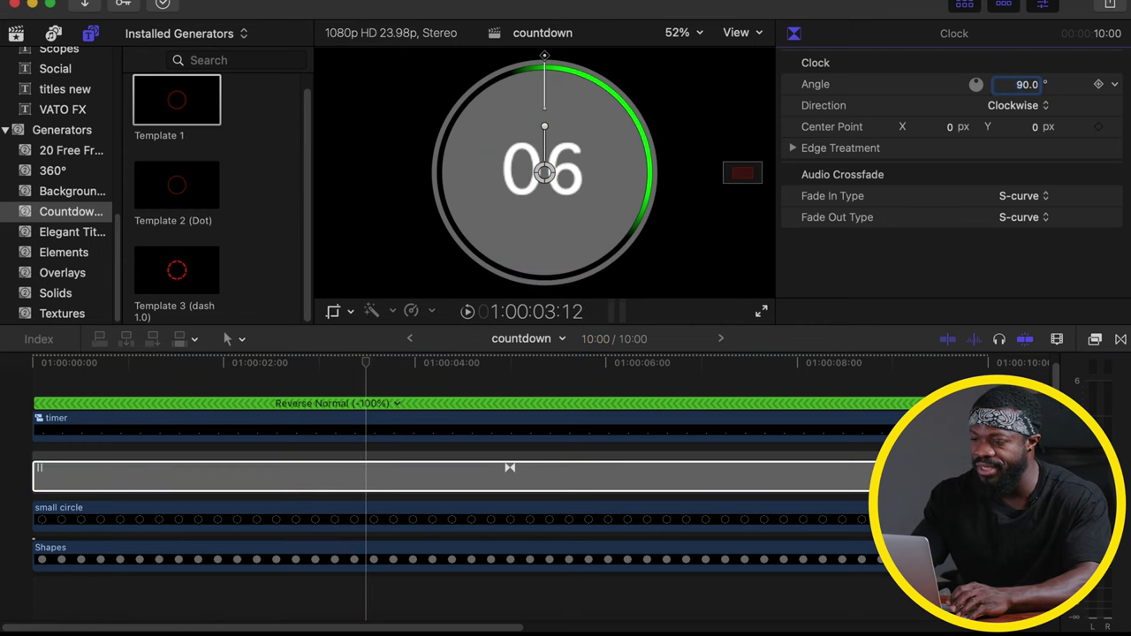
left_click(793, 147)
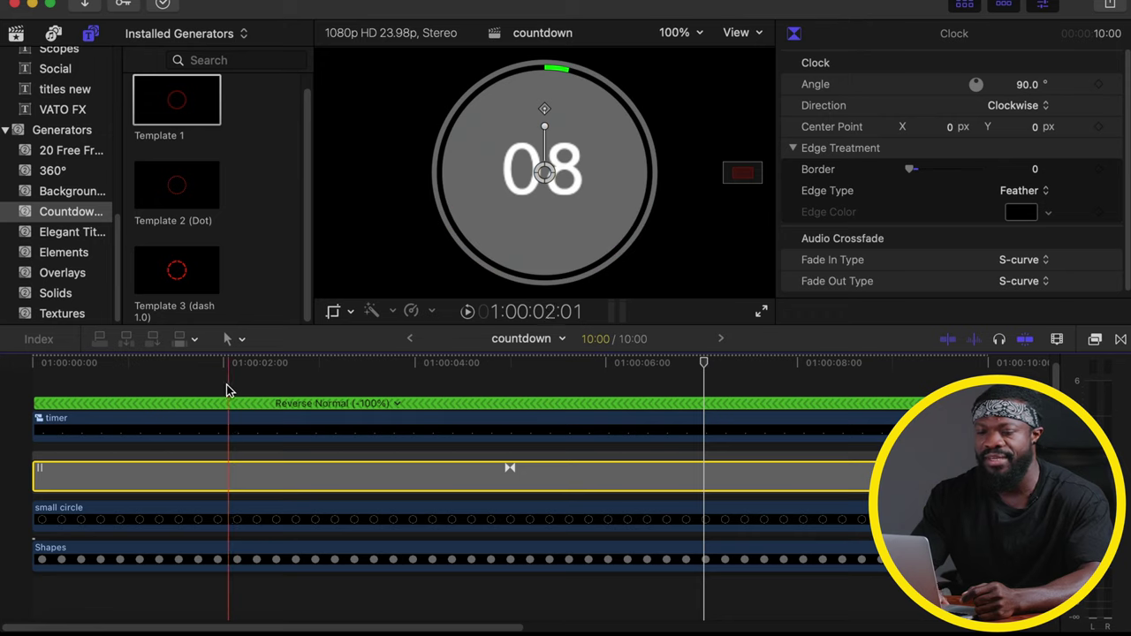
- Place a Basic Title above the countdown at its start and preview it
scroll(75, 97, "up", 10)
left_click(52, 56)
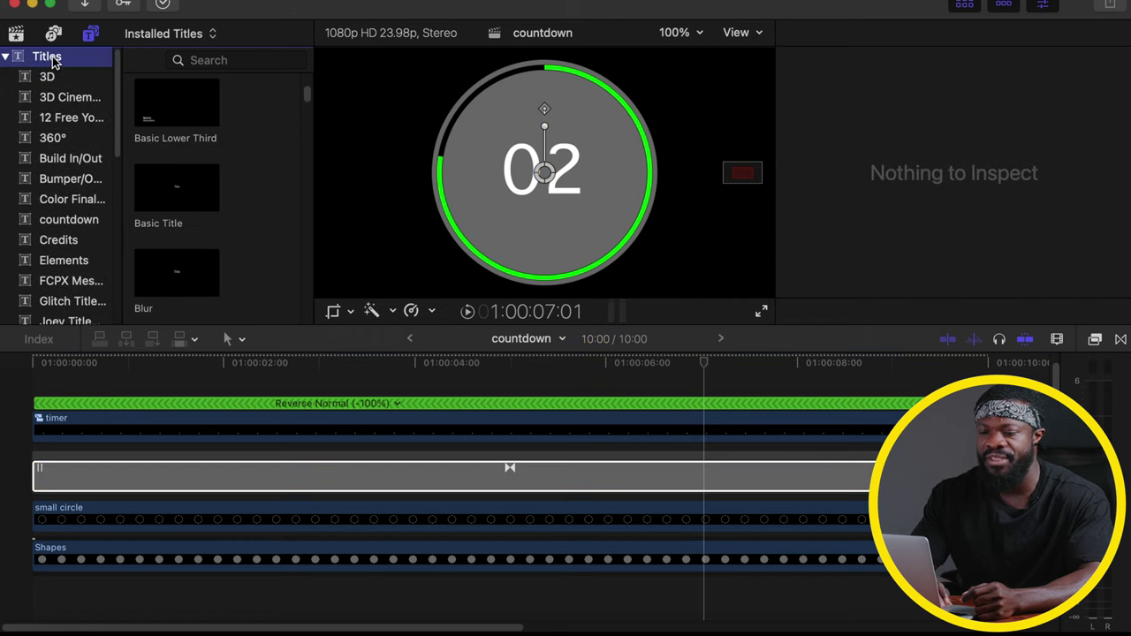
scroll(252, 176, "down", 2)
left_click(170, 112)
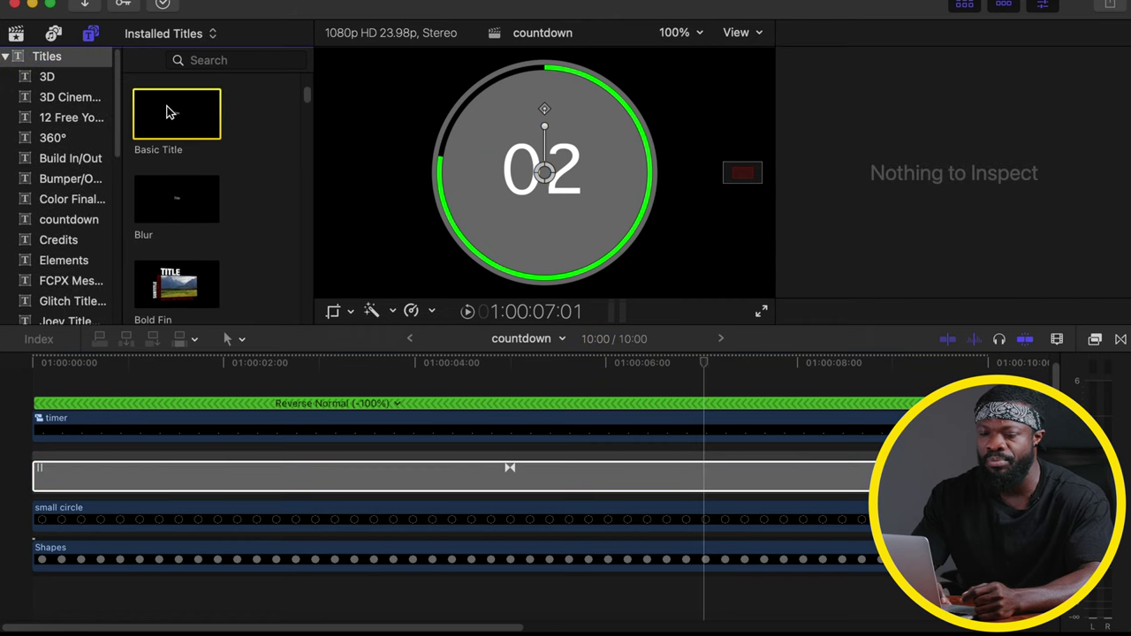
left_click_drag(169, 112, 23, 371)
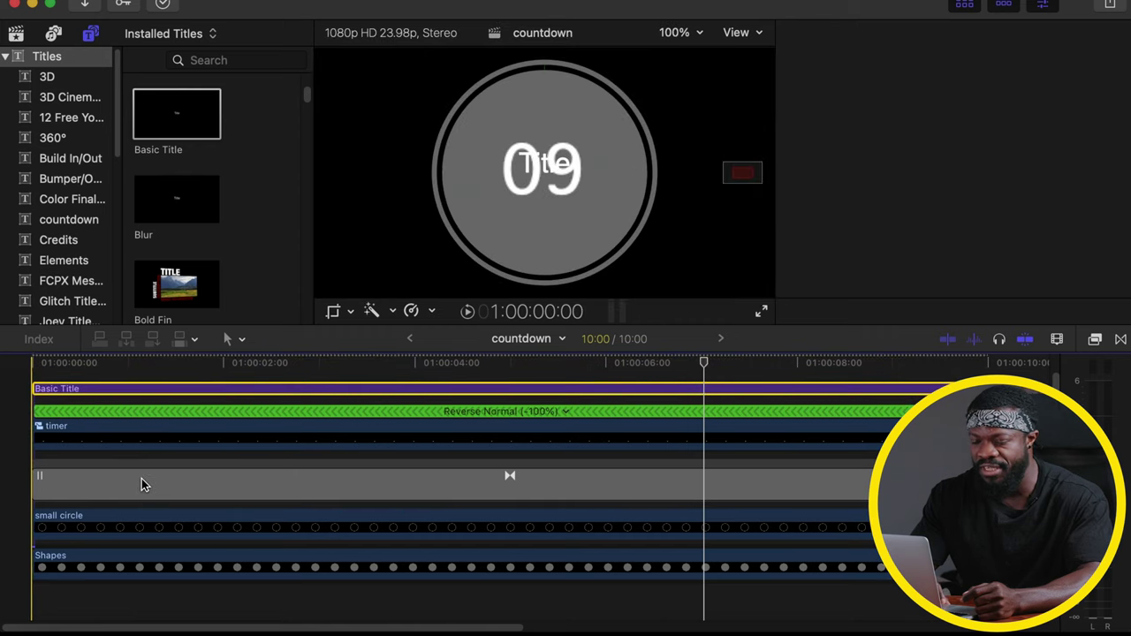
key("super+4")
key("space")
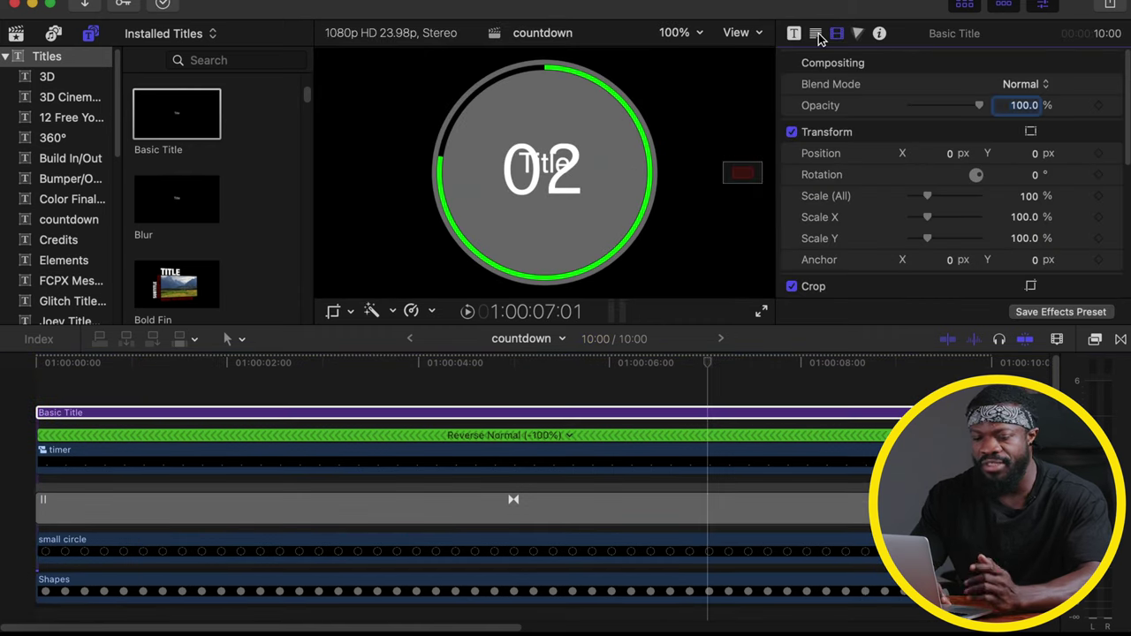
- Replace the placeholder title text with a black circle from the Character Viewer
left_click(815, 35)
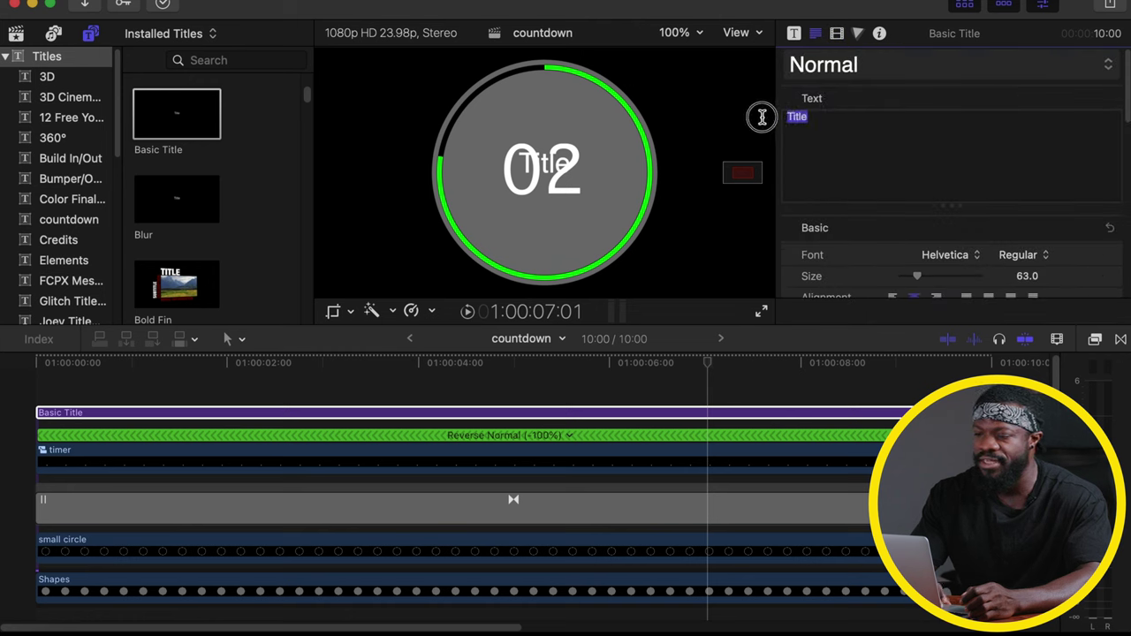
key("BackSpace")
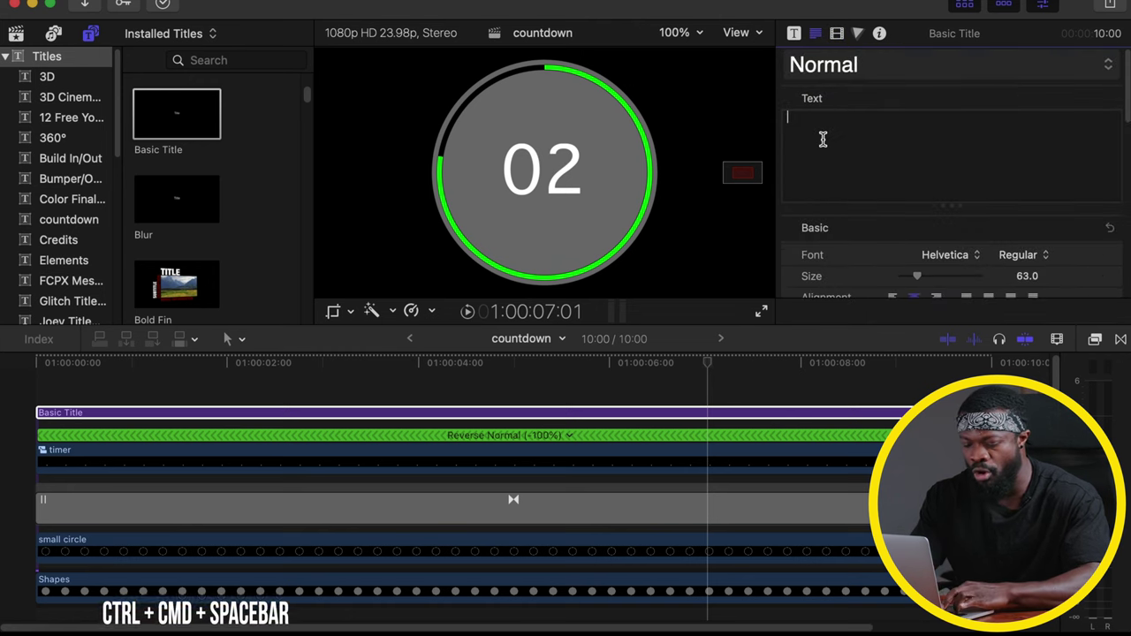
key("ctrl+super+space")
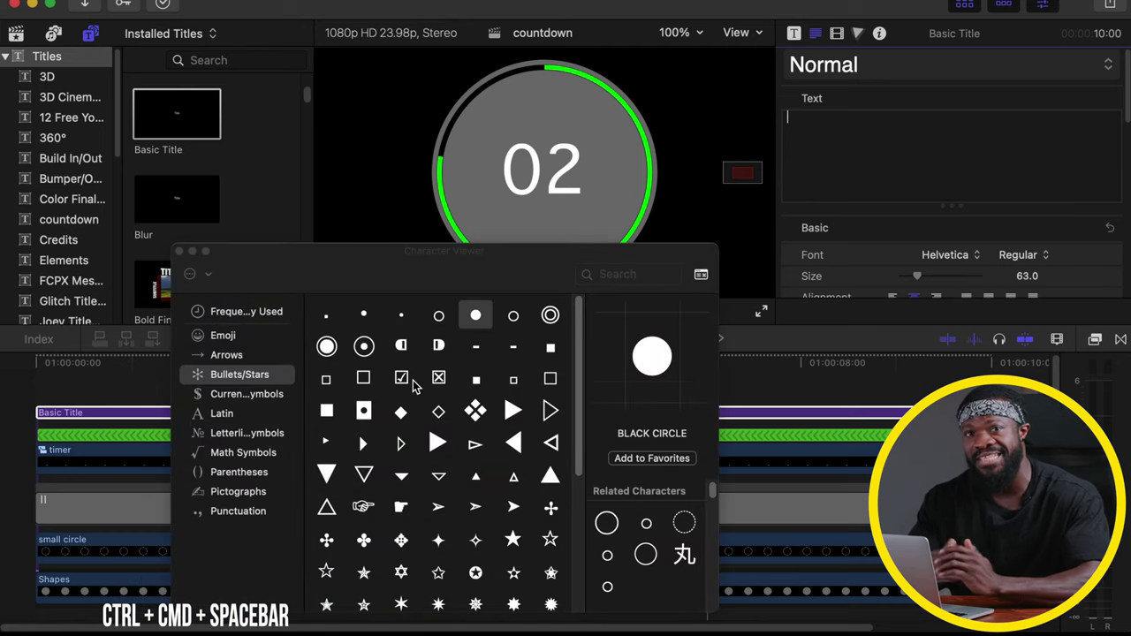
left_click(222, 335)
left_click(235, 355)
left_click(238, 373)
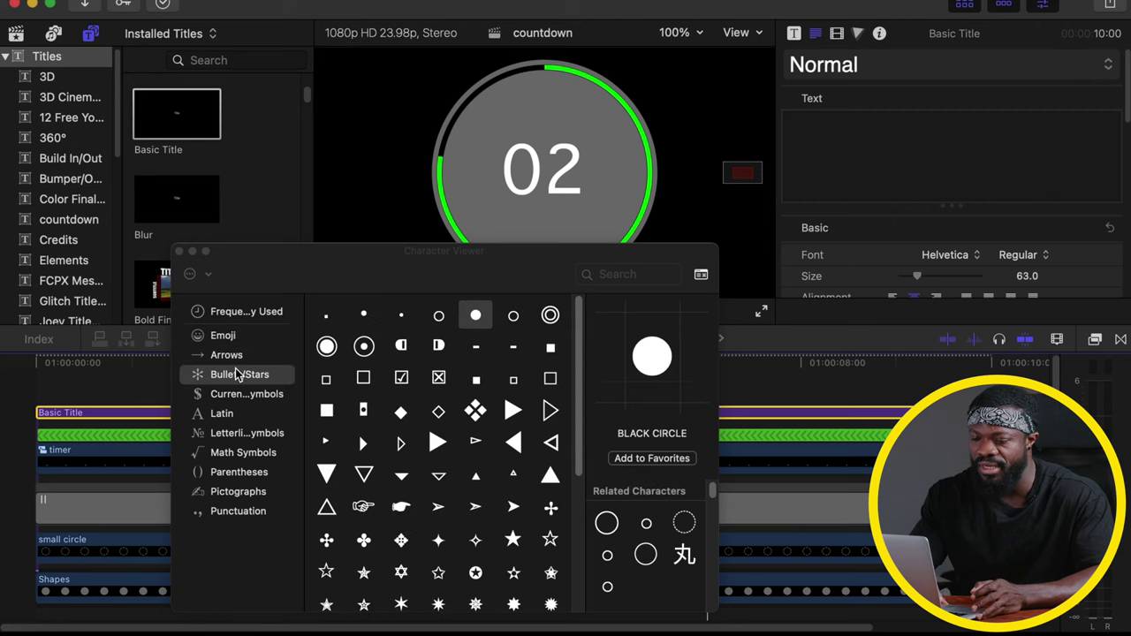
left_click(242, 394)
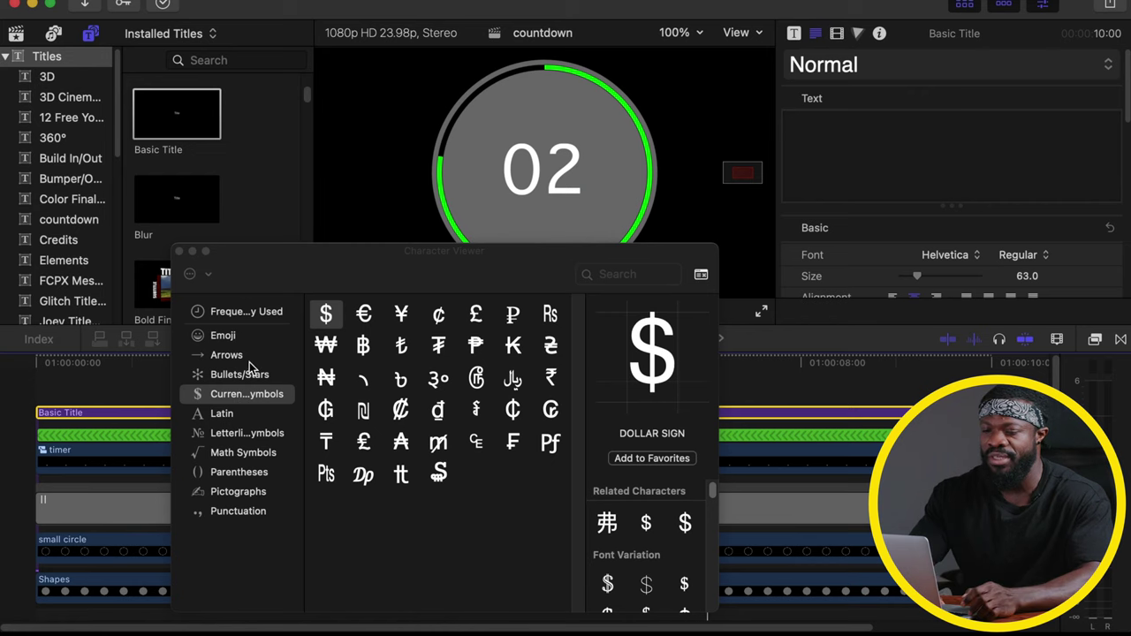
left_click(250, 375)
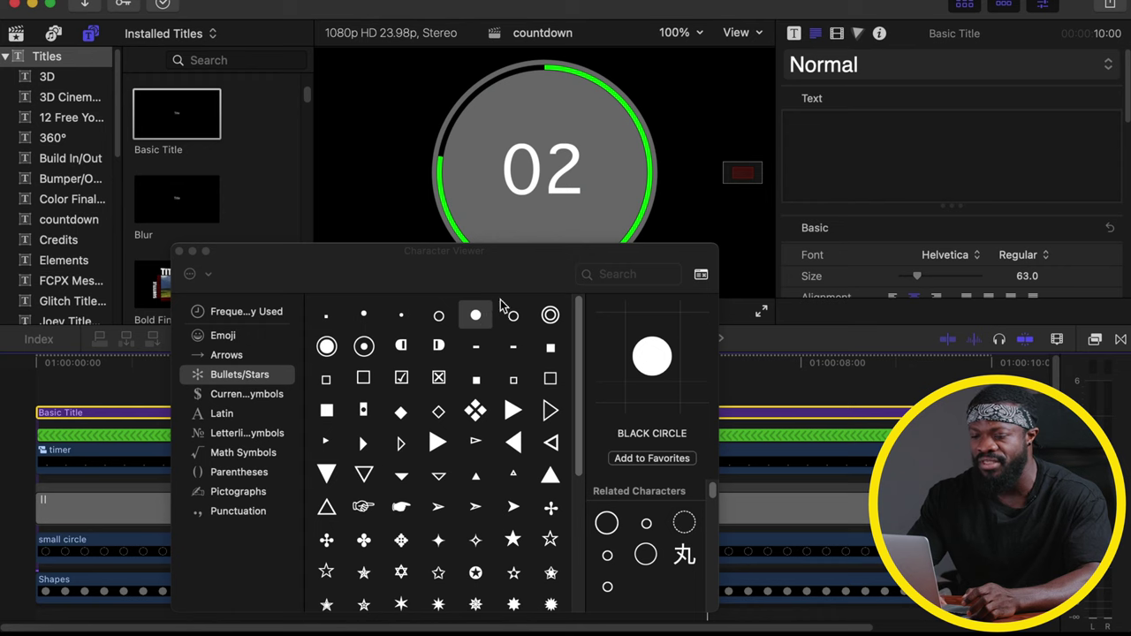
left_click_drag(476, 315, 835, 124)
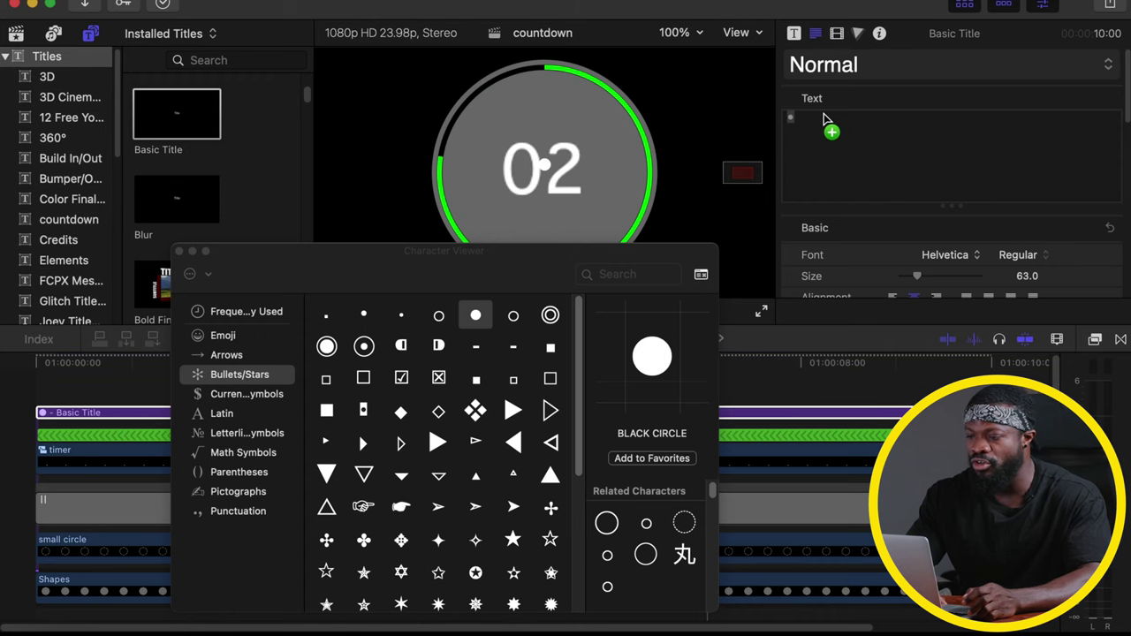
- Color the title's dot green and move it to the top of the ring
left_click(178, 251)
scroll(912, 254, "down", 10)
left_click(1089, 214)
left_click(1018, 250)
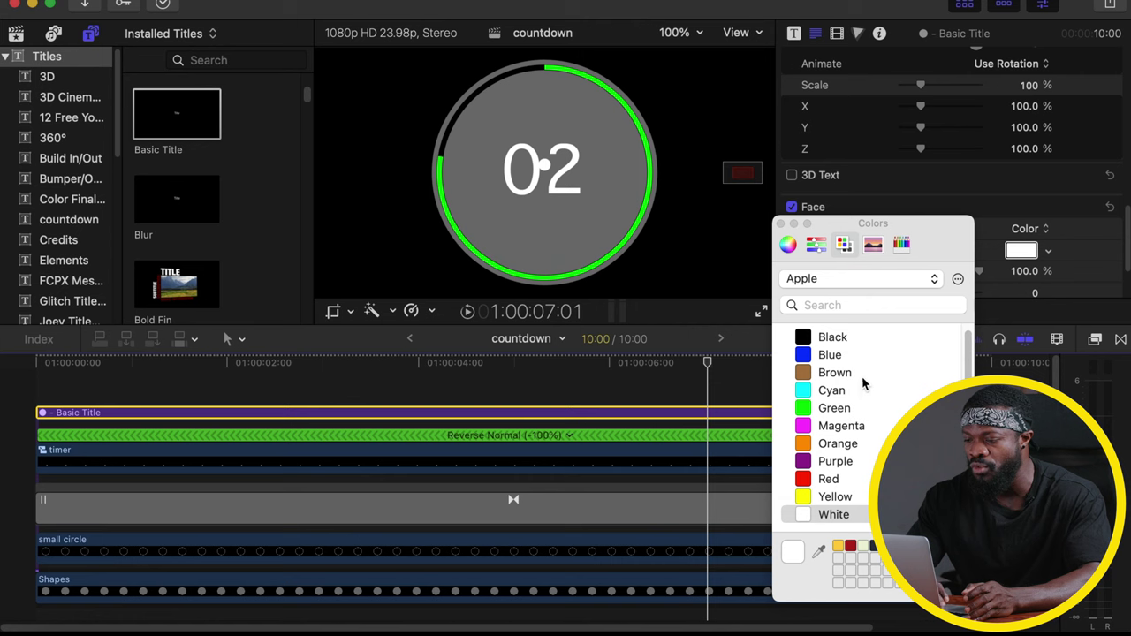
left_click(806, 411)
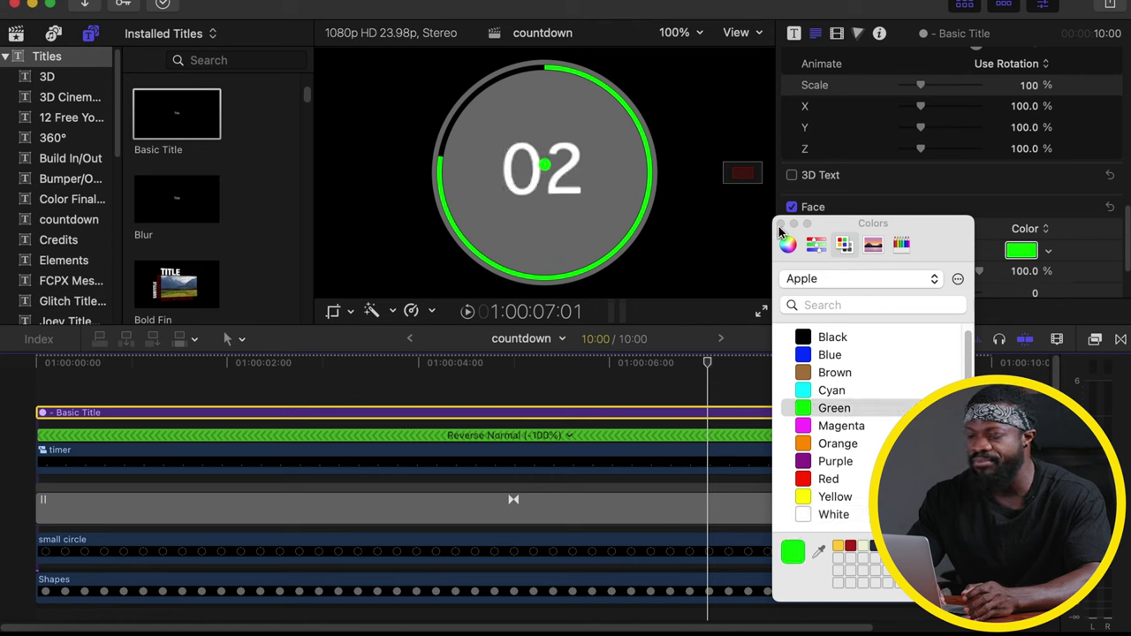
left_click(781, 226)
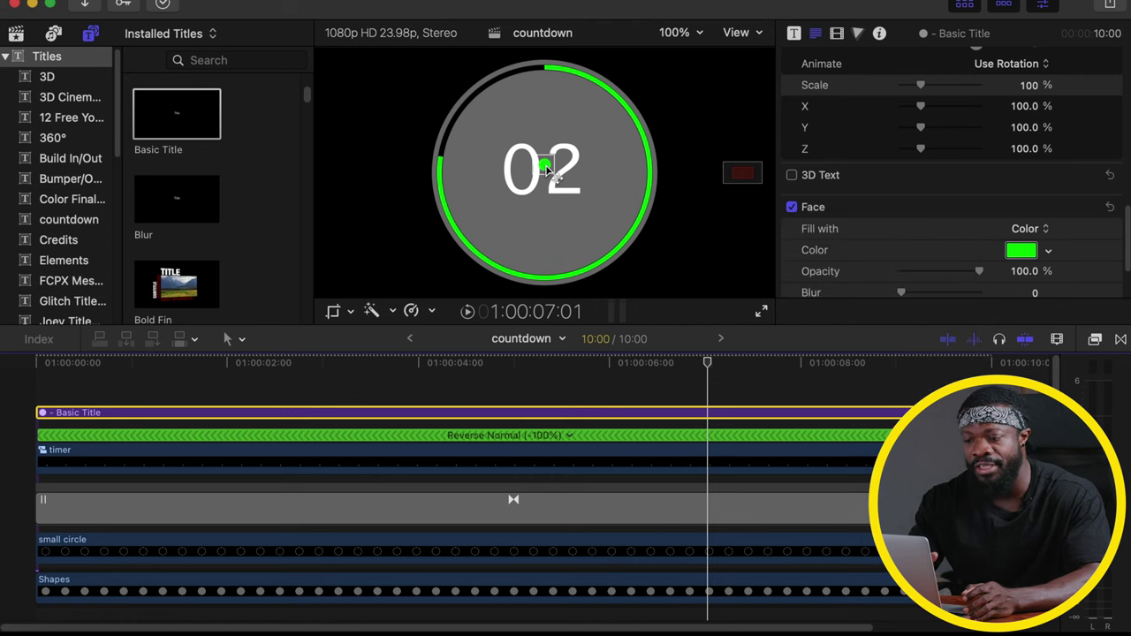
left_click_drag(548, 170, 554, 77)
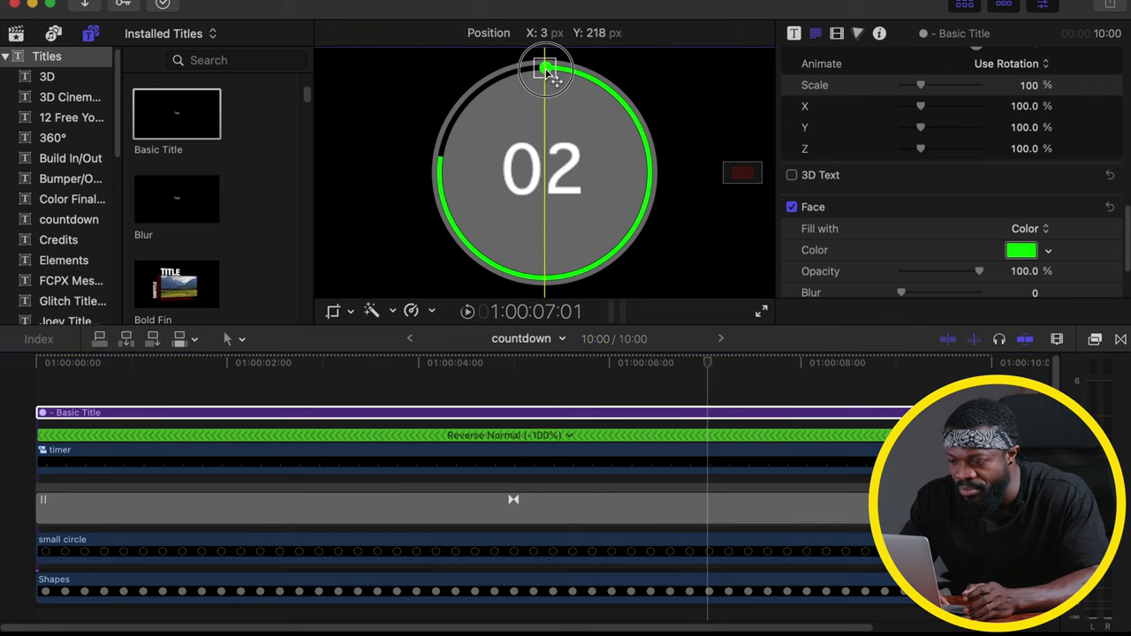
left_click(647, 364)
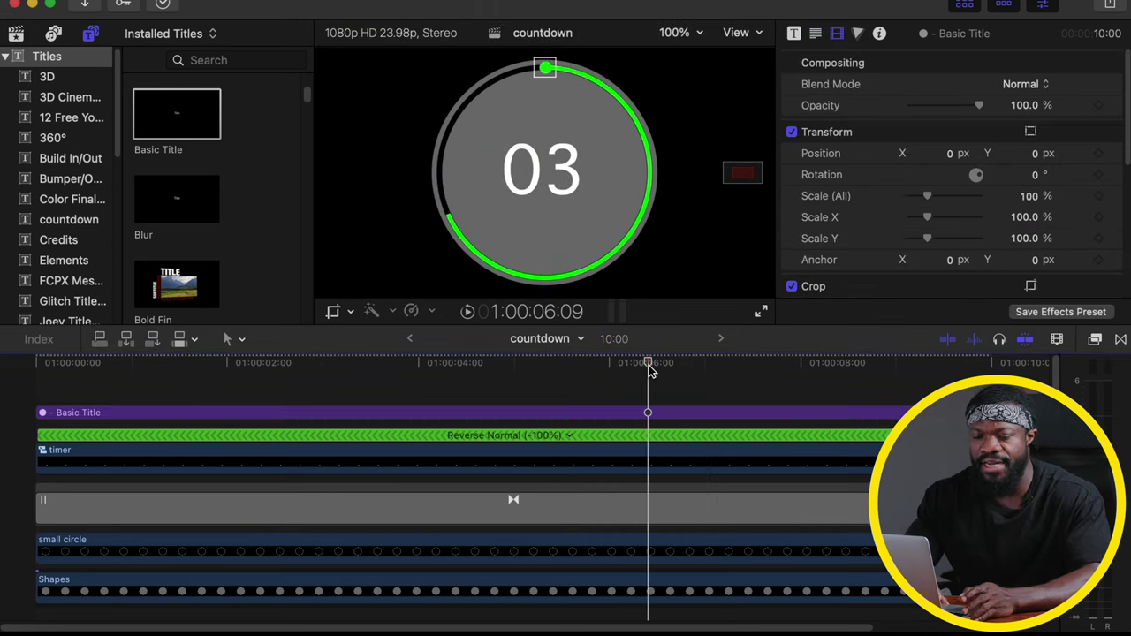